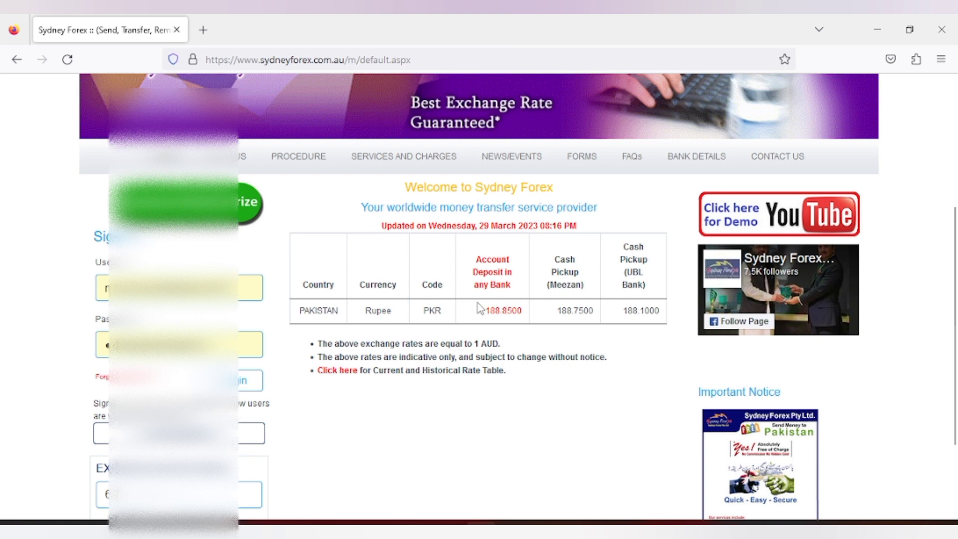
Step: Check the 188.1000 UBL cash pickup rate, then open the member Sign Up form
double_click(640, 310)
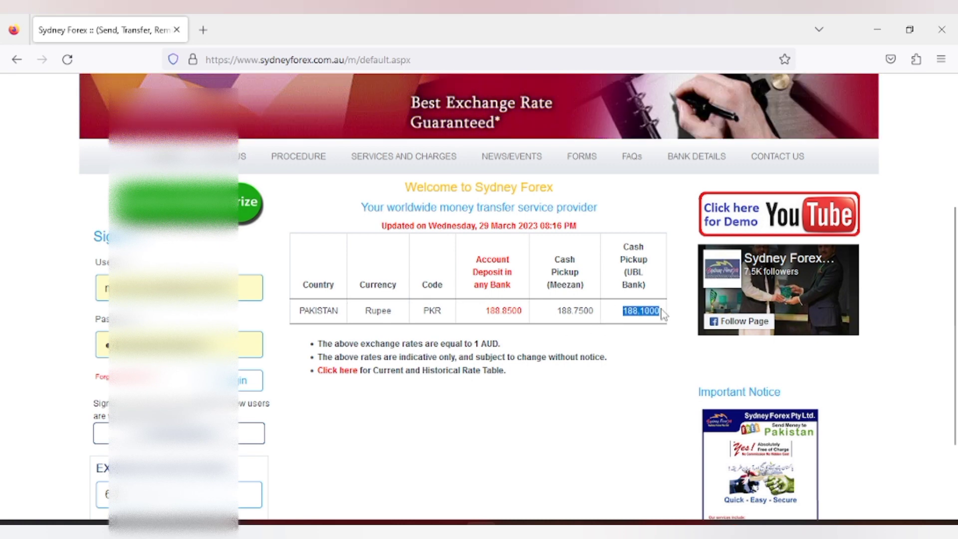
shift+click(641, 310)
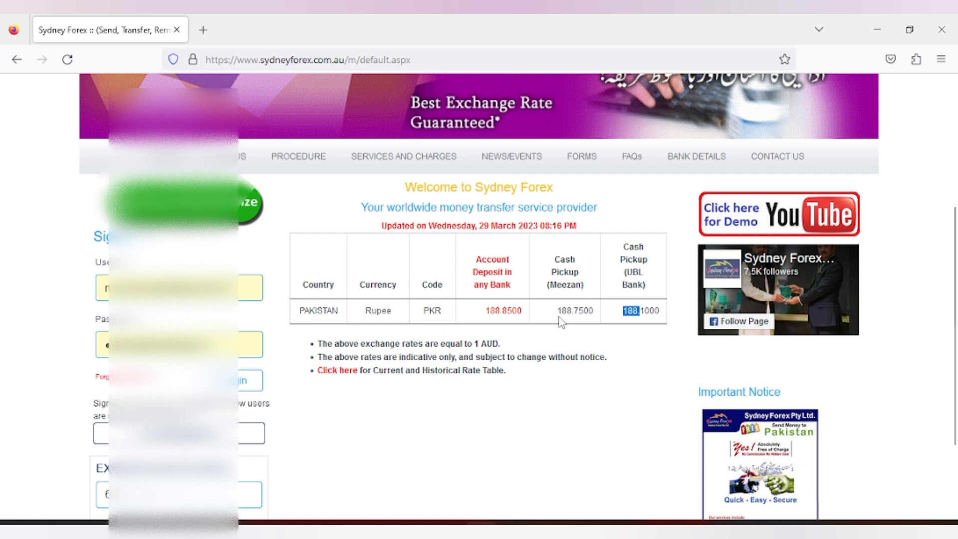
scroll(234, 381, down, 1)
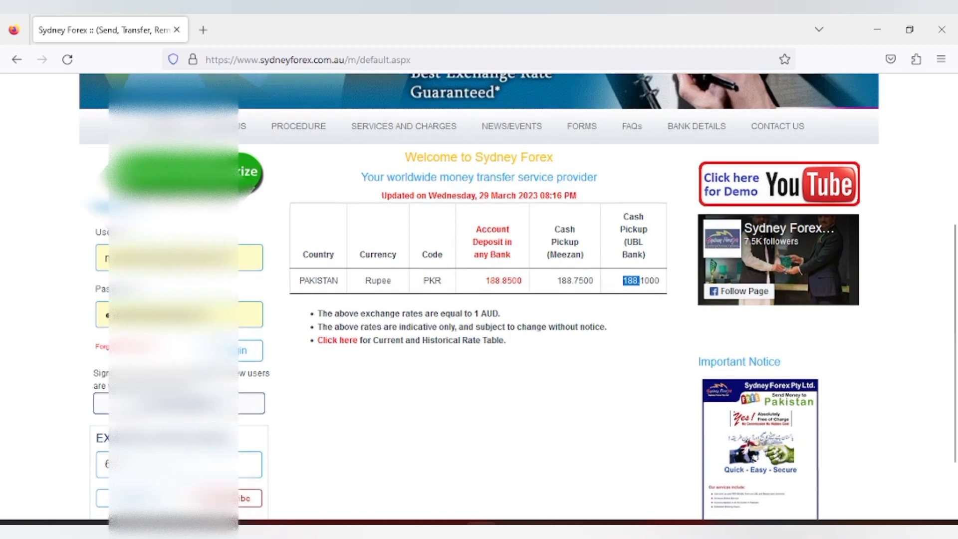
scroll(340, 297, down, 1)
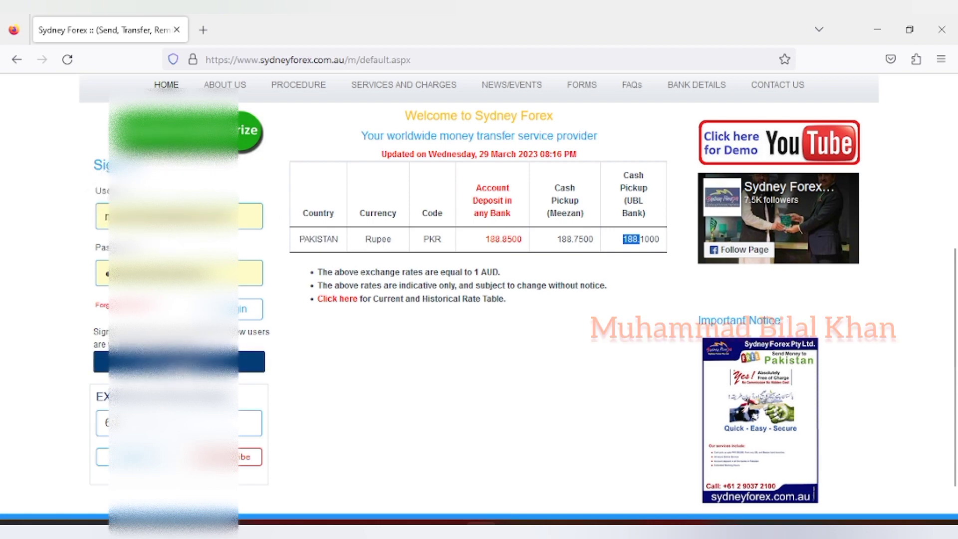
click(178, 361)
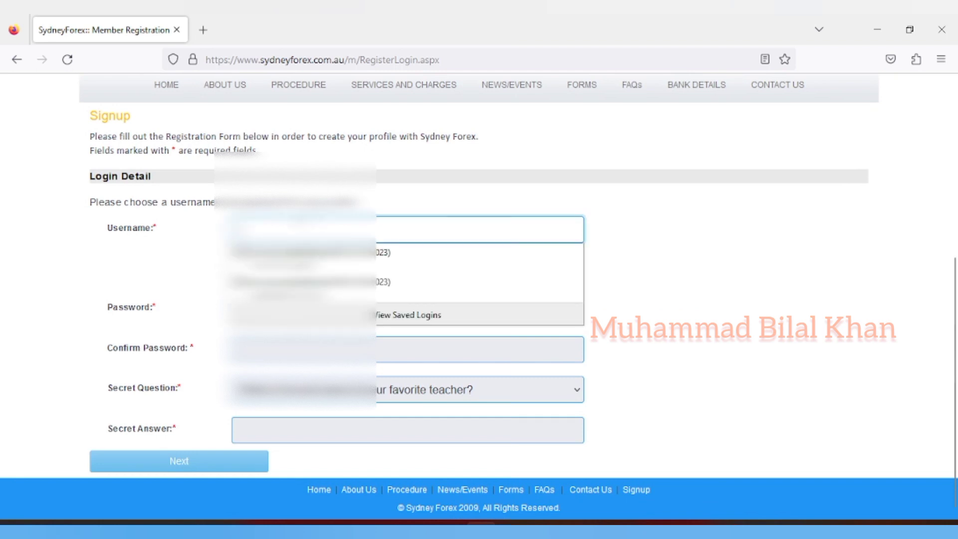
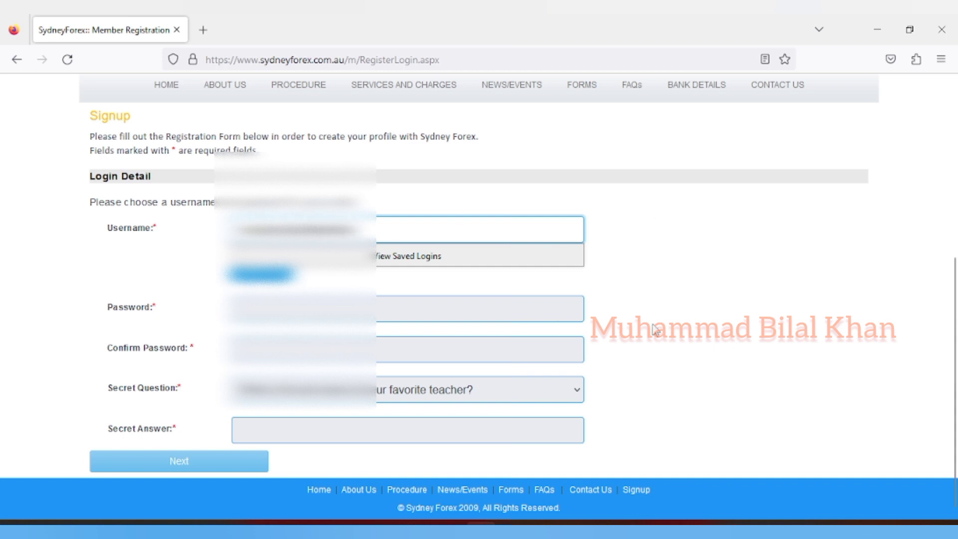
Step: Enter a username, verify it is available, and type a Strong-rated account password
click(266, 275)
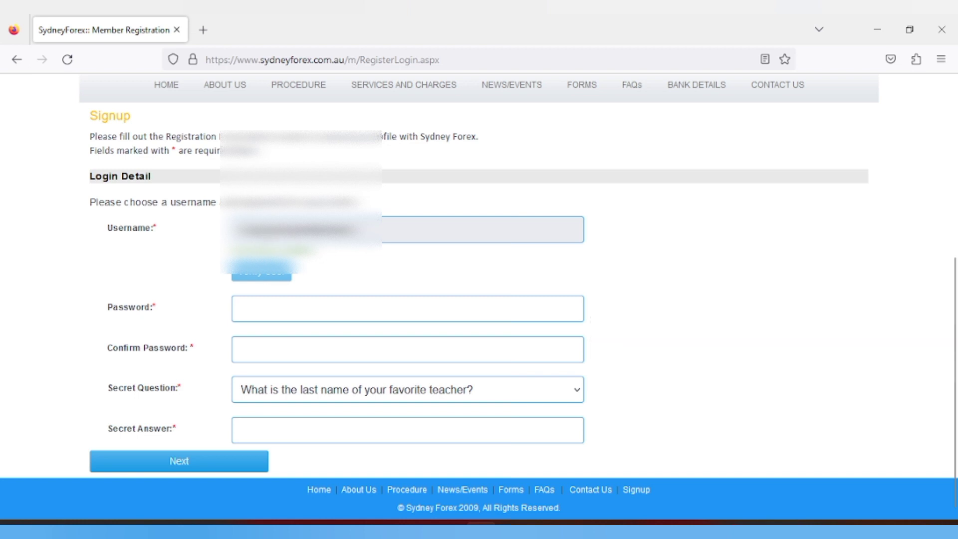
click(408, 308)
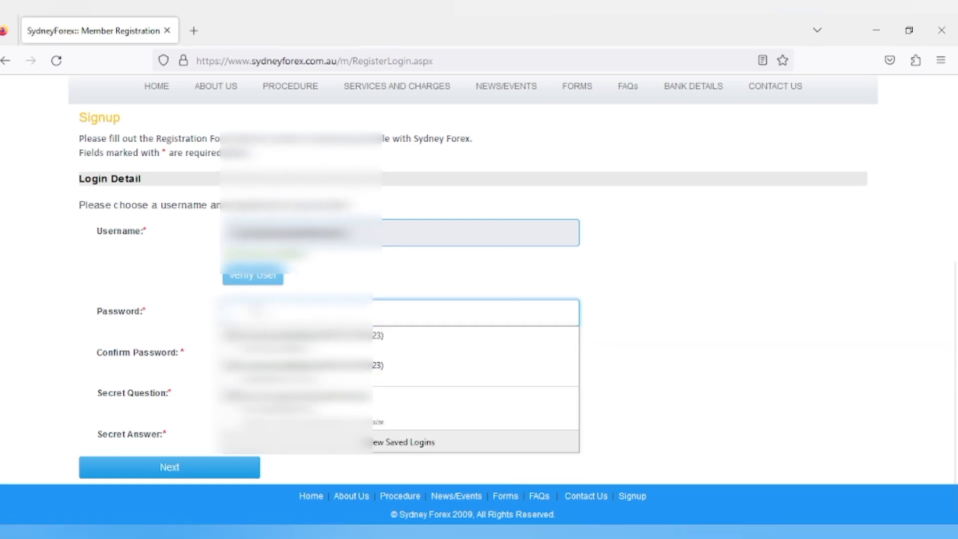
text(********)
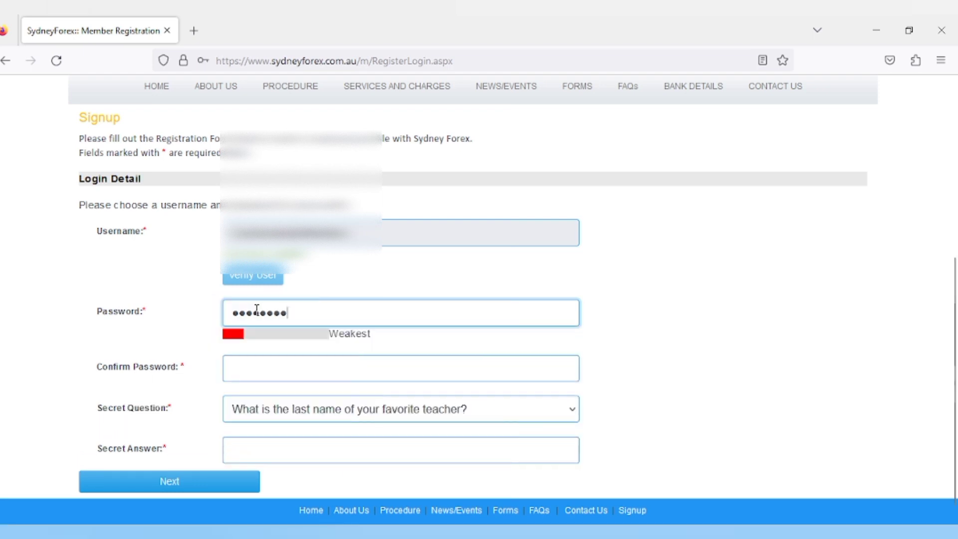
text(*******)
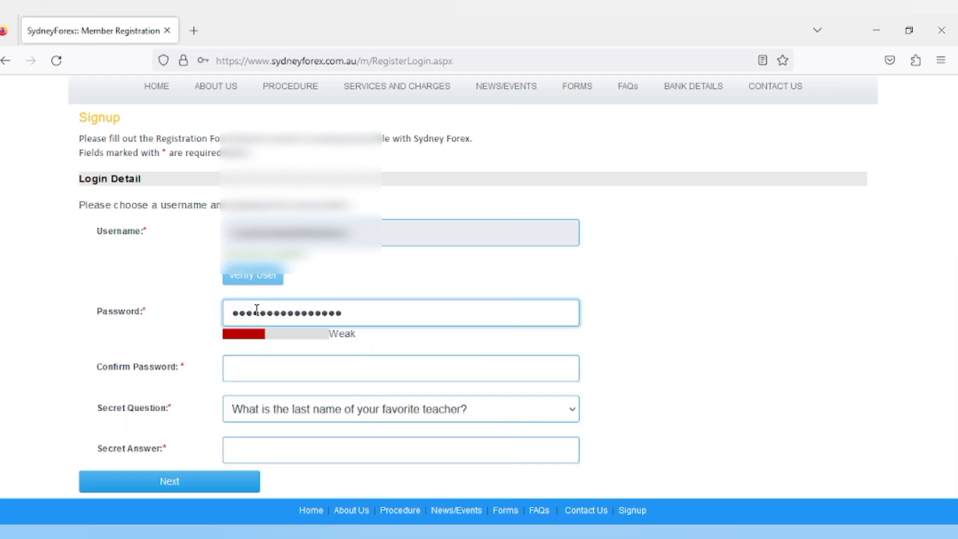
text(**)
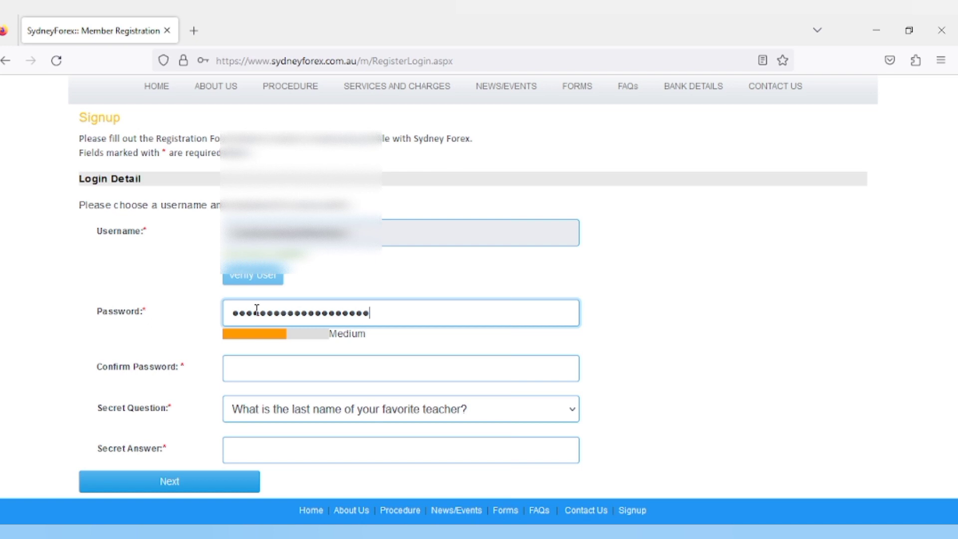
text(*)
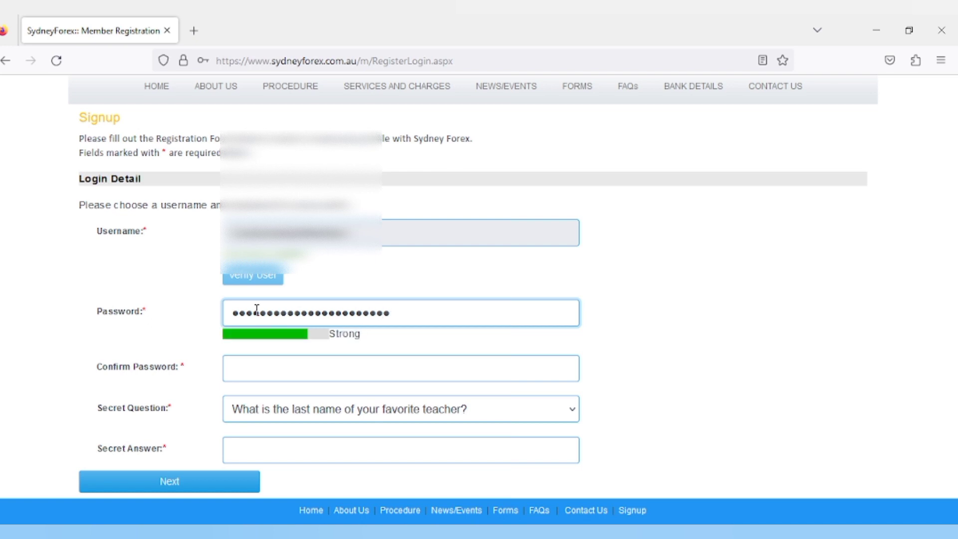
Step: Retype the password in Confirm Password and view the Secret Question choices
click(280, 363)
text(**)
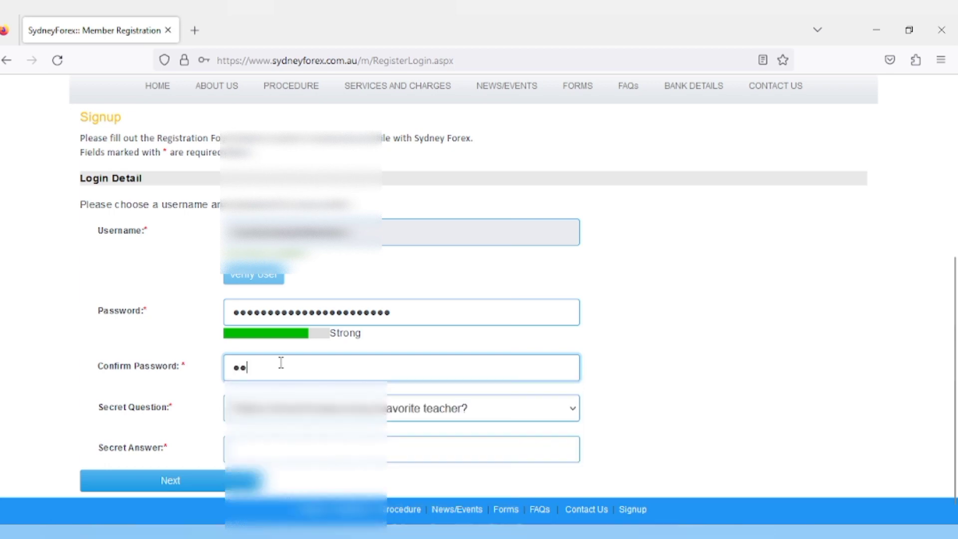
text(********)
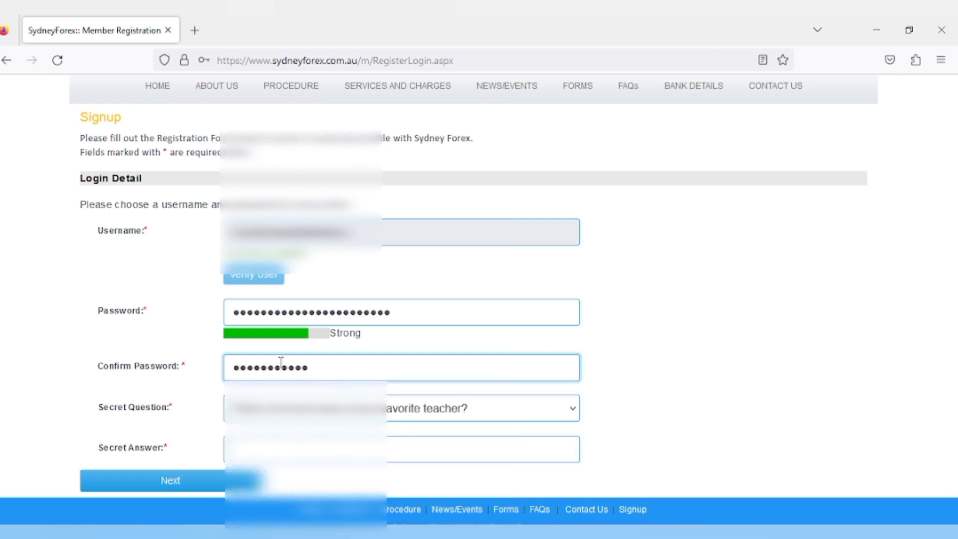
text(**)
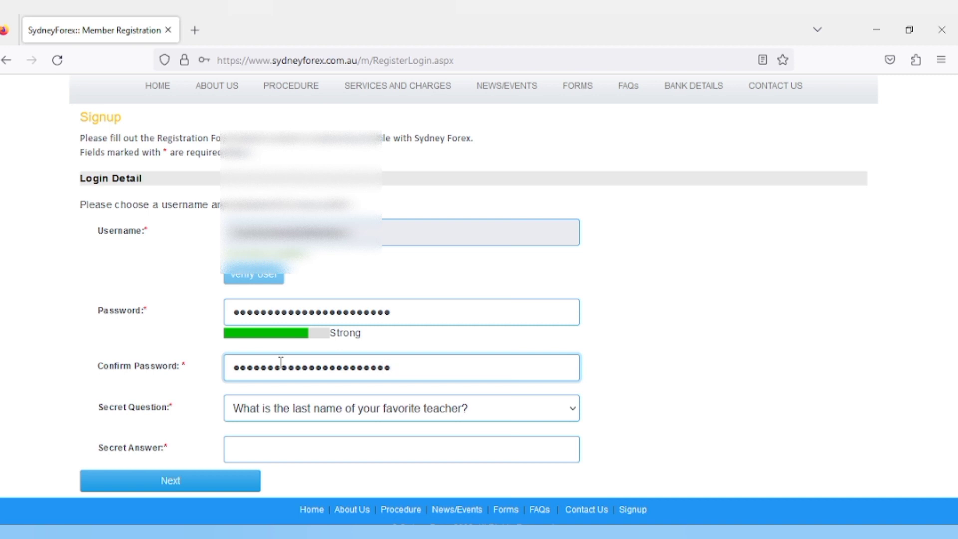
click(265, 408)
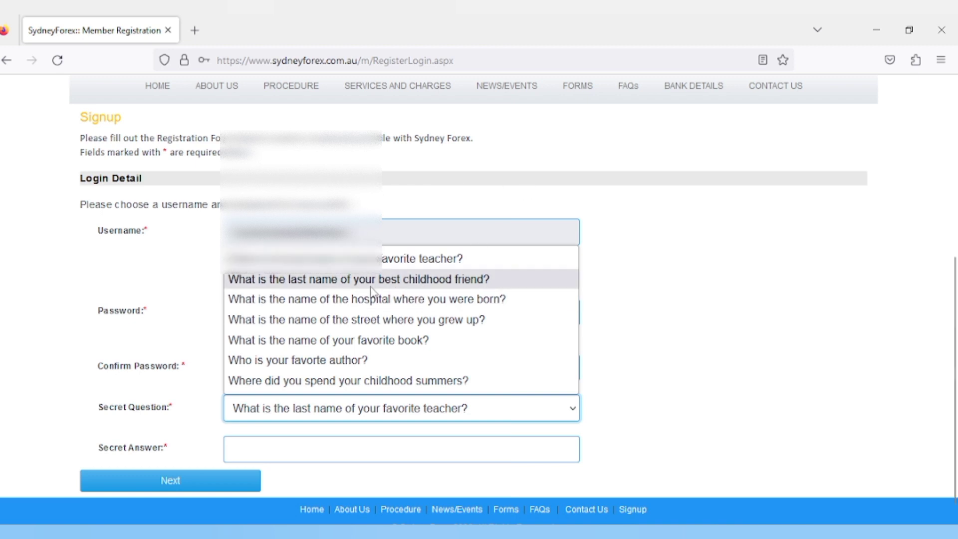
Step: Keep the favorite-teacher secret question and type the secret answer
click(389, 263)
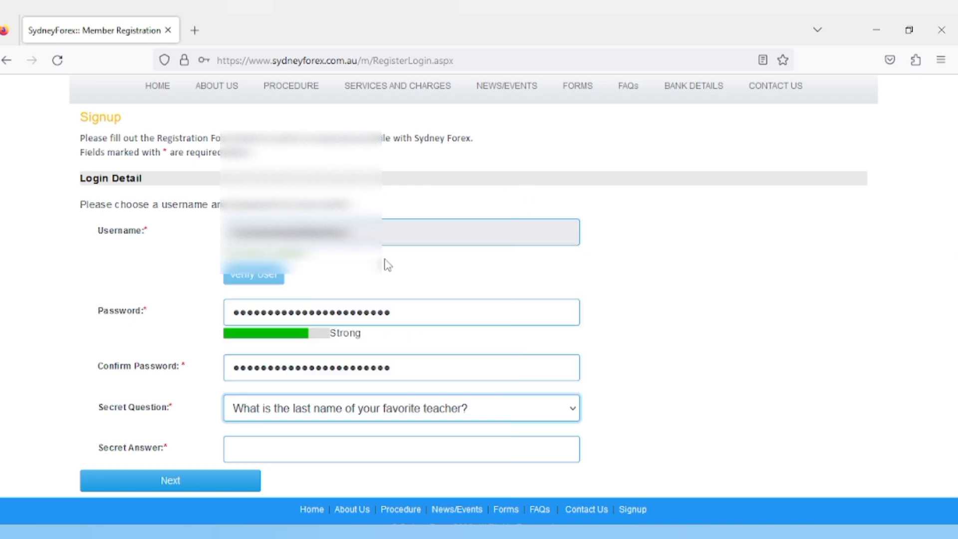
click(298, 453)
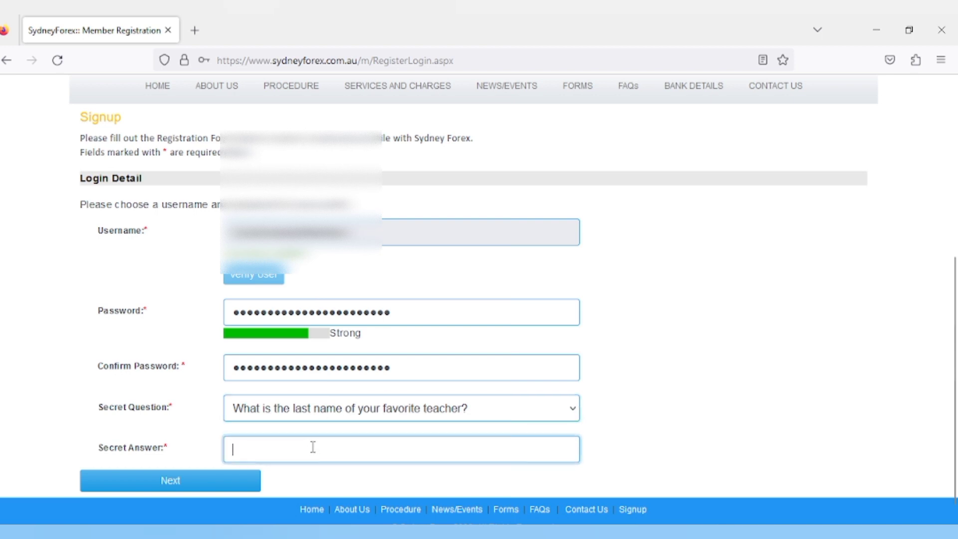
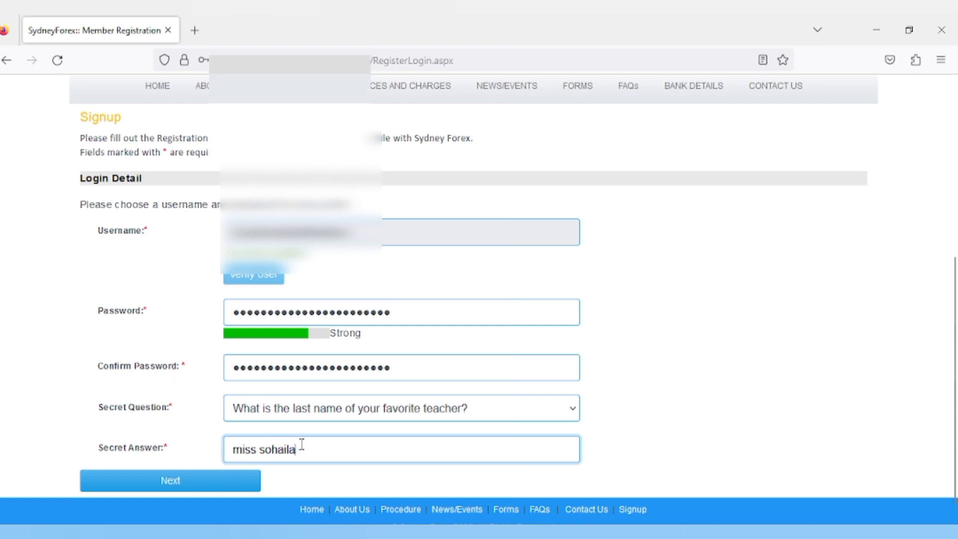
Step: Copy the secret answer into the Word notes and continue to Personal Details
drag(301, 450, 143, 406)
key(ctrl+c)
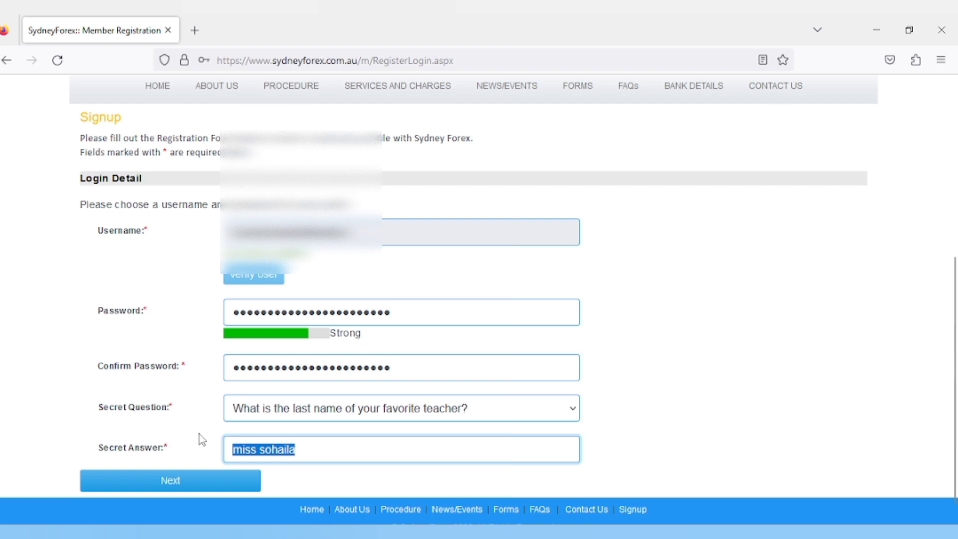
key(alt+Tab)
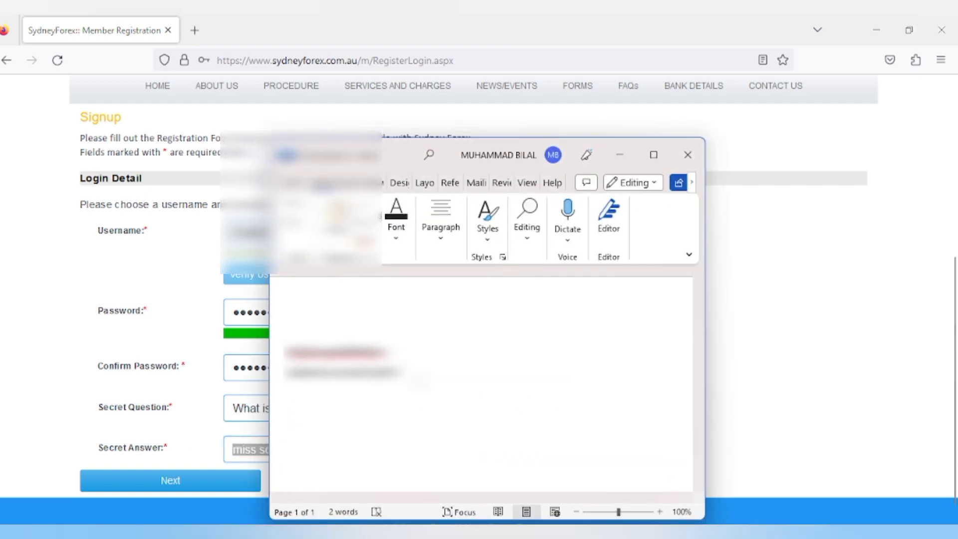
key(ctrl+v)
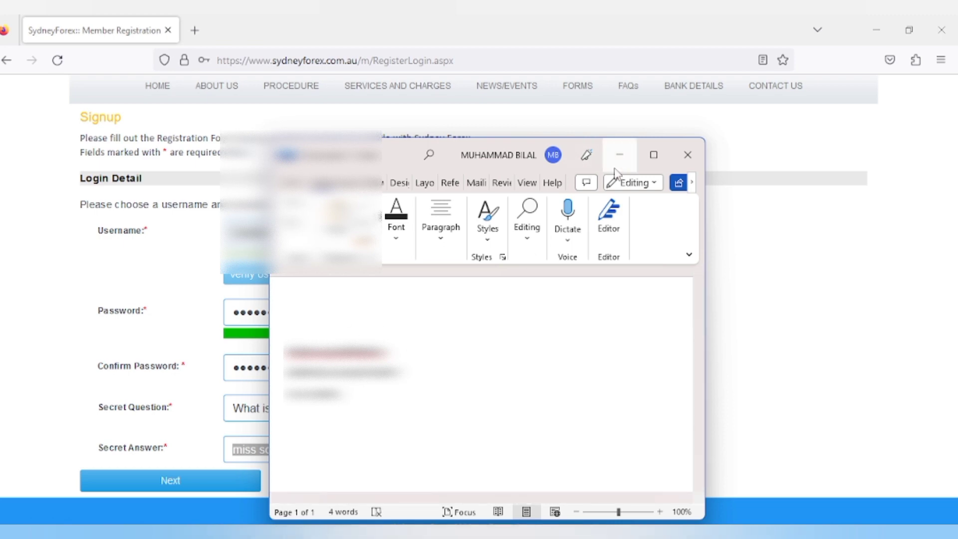
click(620, 154)
click(307, 443)
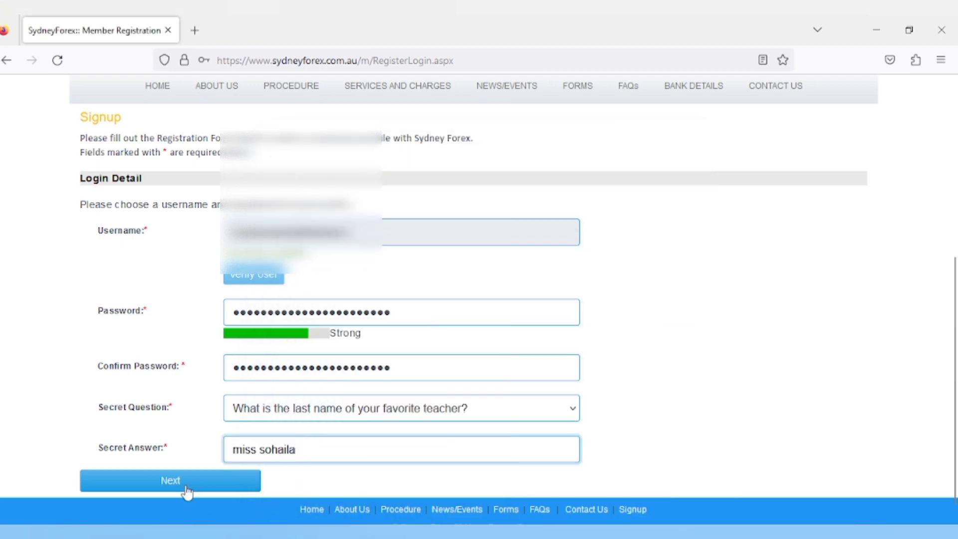
click(187, 490)
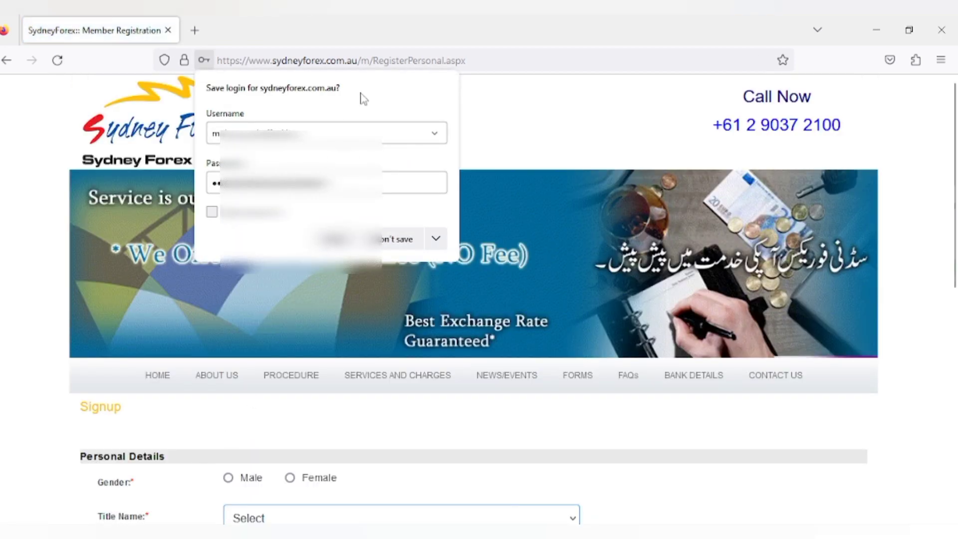
Step: Set gender to Male and title to Mr, and enter the first and last names
click(334, 239)
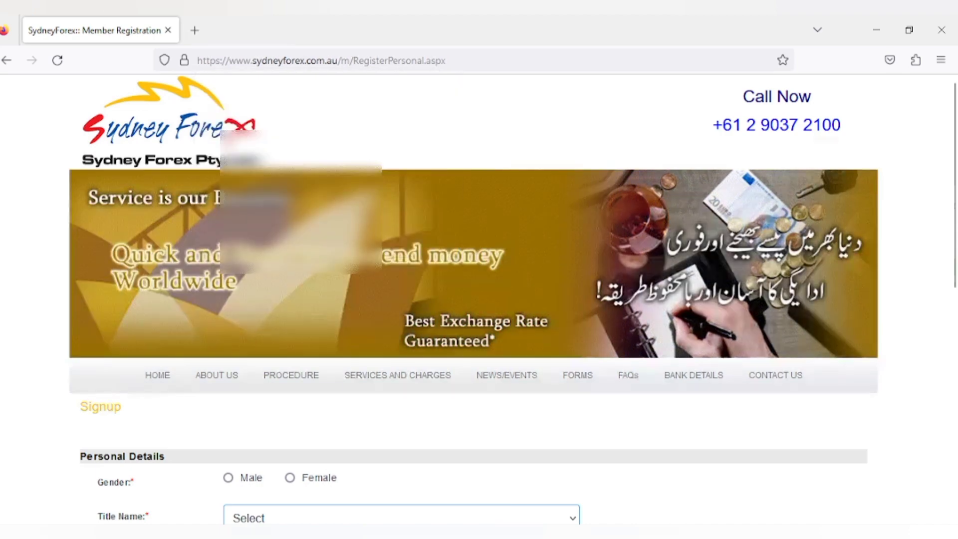
scroll(305, 417, down, 4)
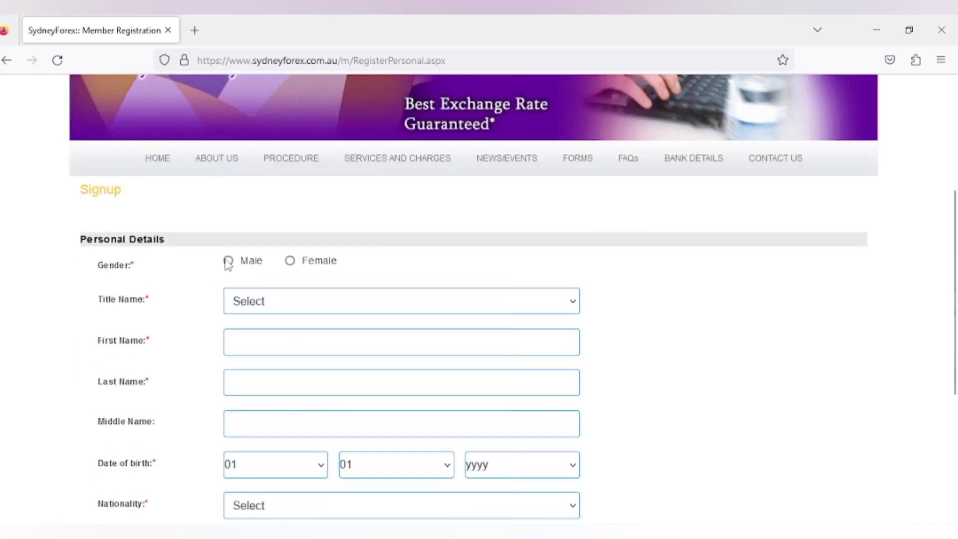
click(227, 260)
click(247, 307)
click(274, 349)
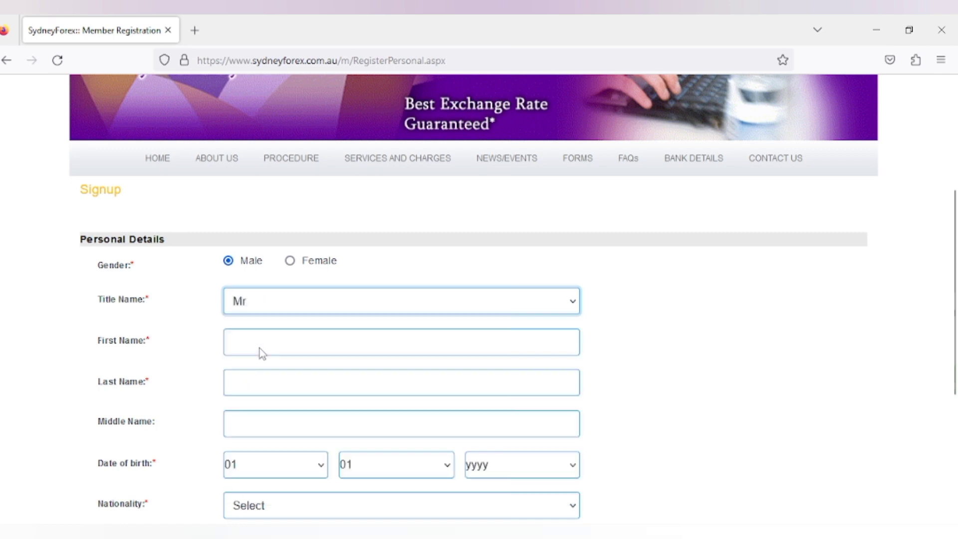
click(241, 344)
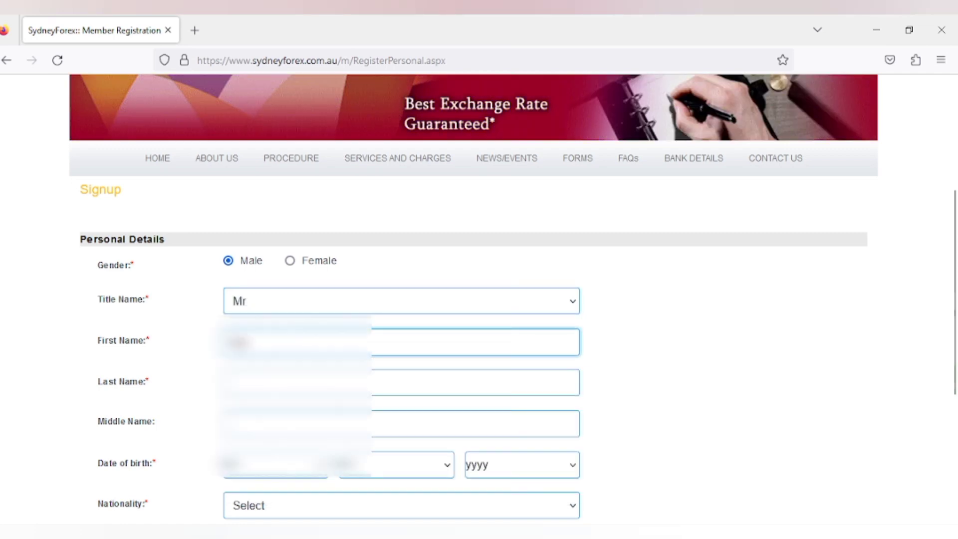
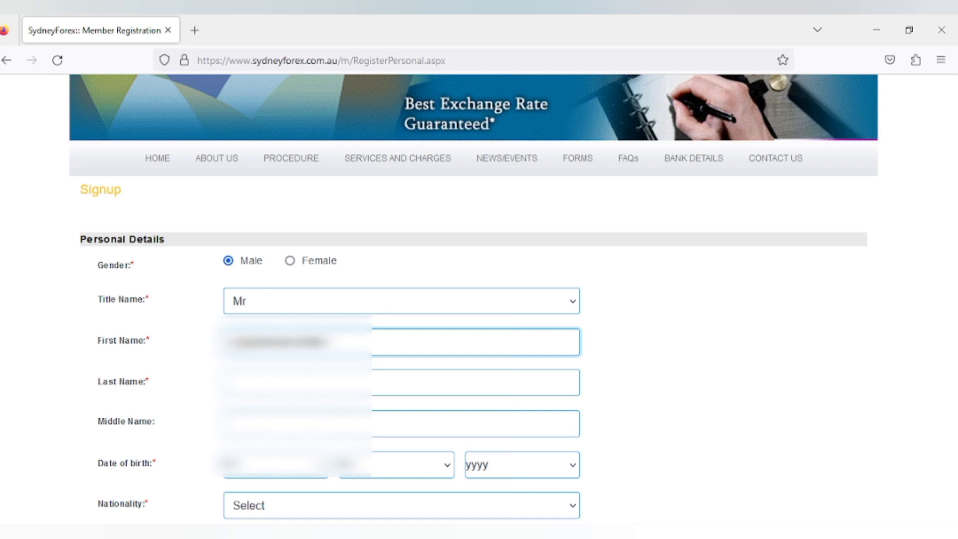
key(Tab)
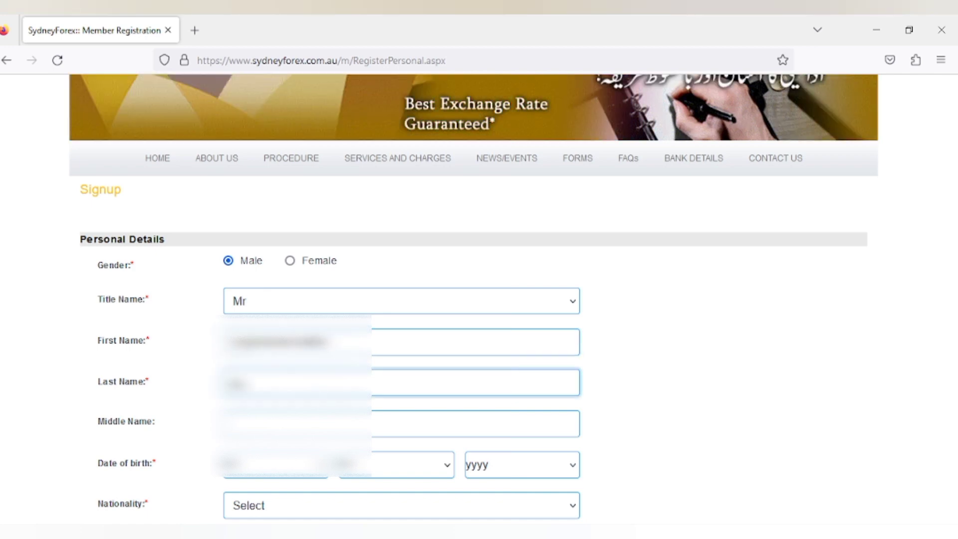
key(Tab)
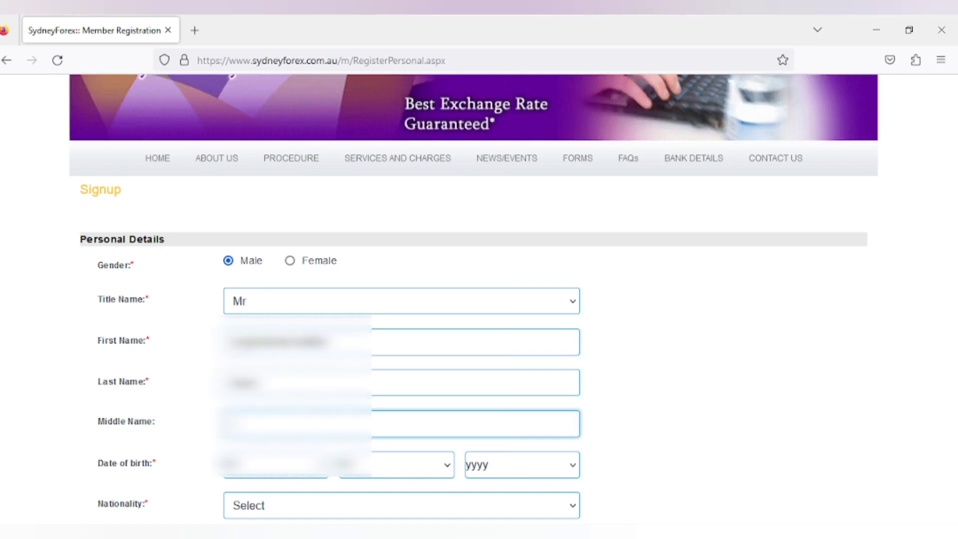
key(Tab)
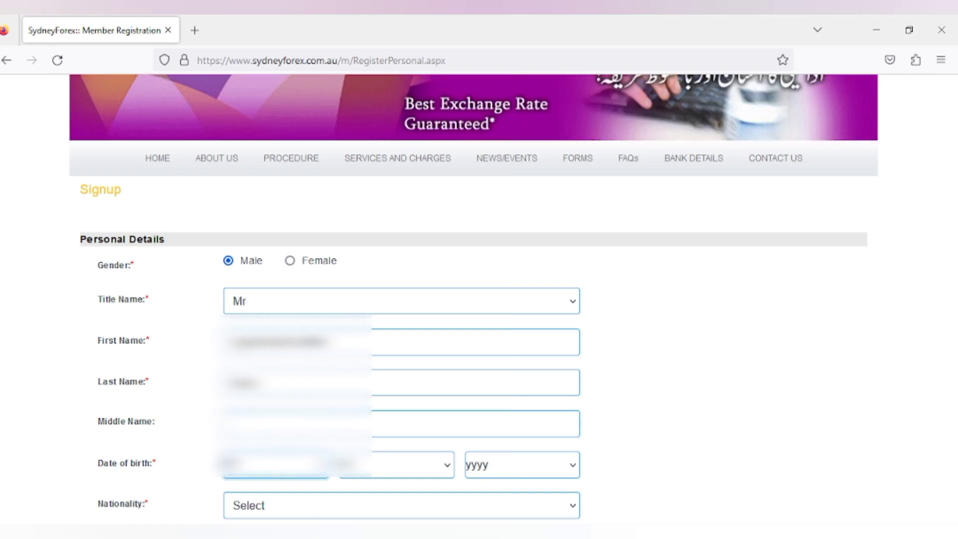
Step: Choose the birth month and year 1992, occupation and place of birth, then continue to Identification
click(388, 476)
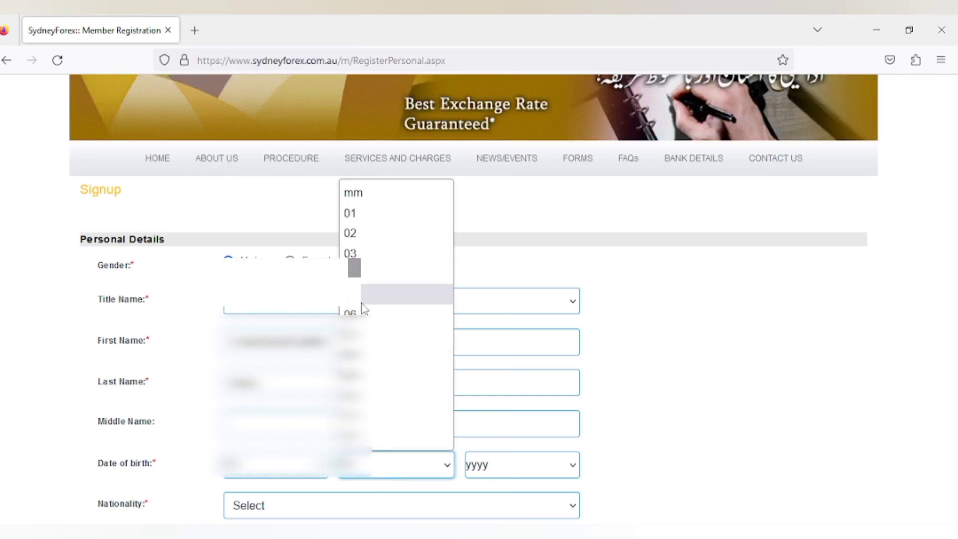
click(351, 355)
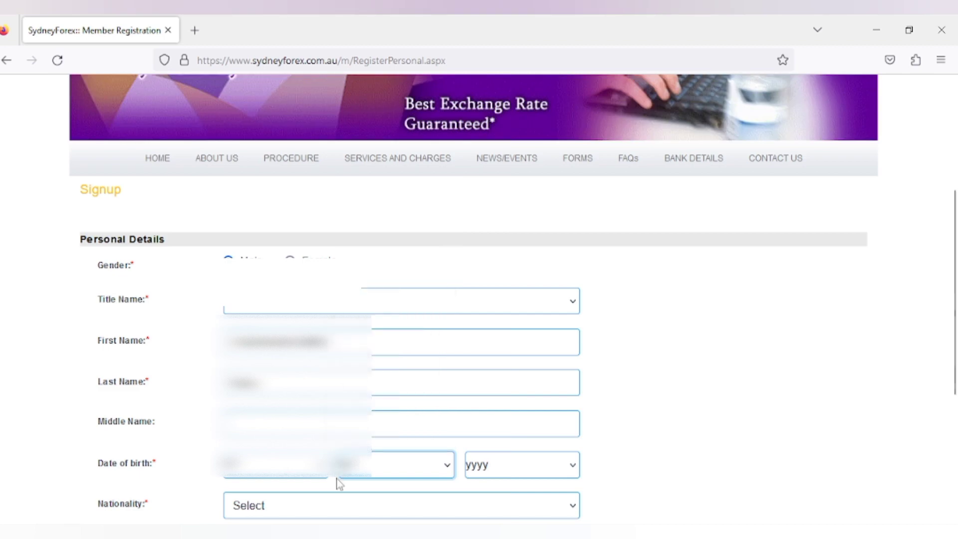
click(494, 465)
scroll(521, 200, down, 20)
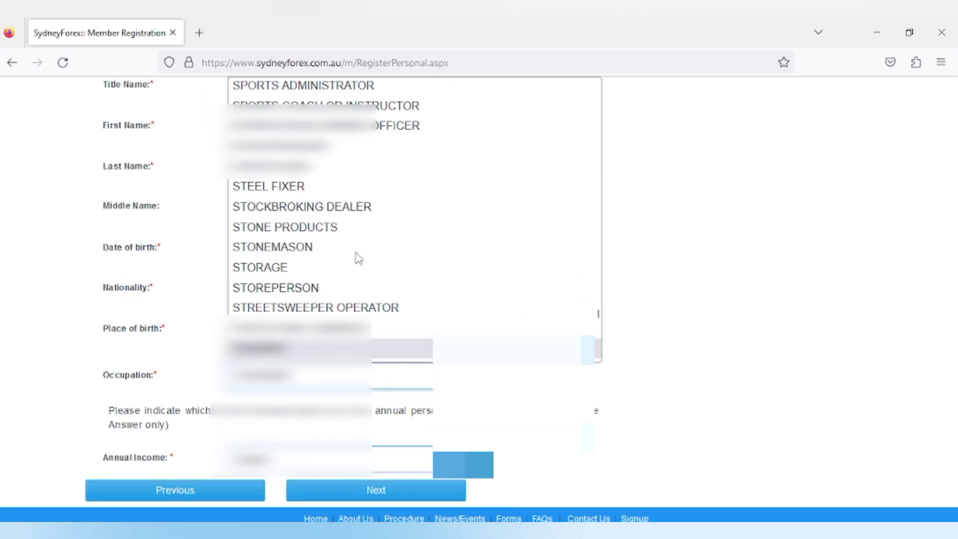
click(356, 253)
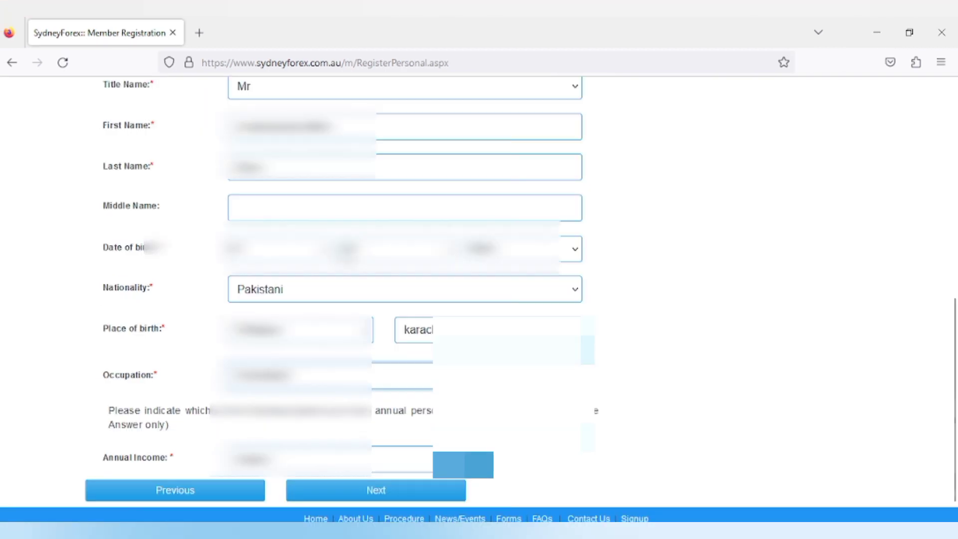
click(349, 329)
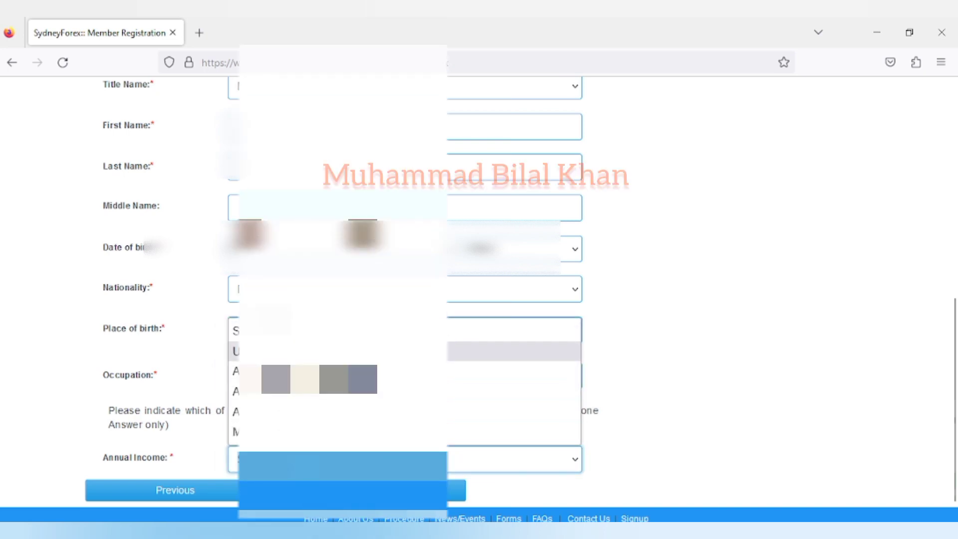
click(514, 372)
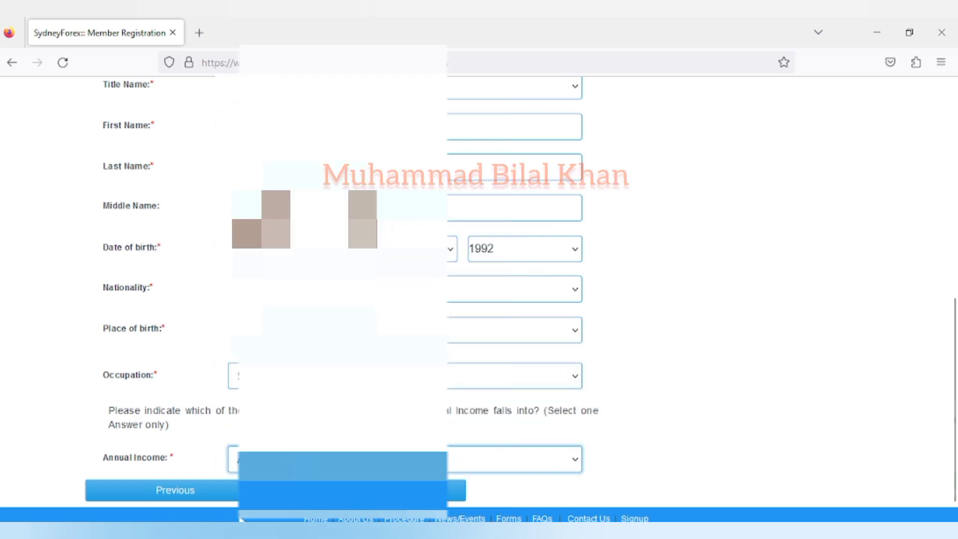
click(457, 490)
Step: Keep Overseas Passport as the primary ID and bring up the secondary ID type list
scroll(398, 316, up, 3)
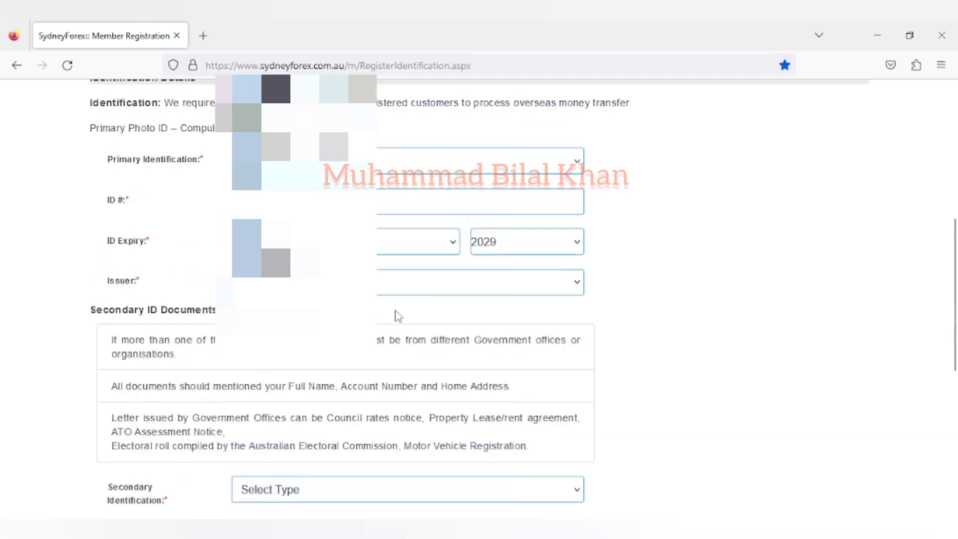
scroll(398, 315, up, 2)
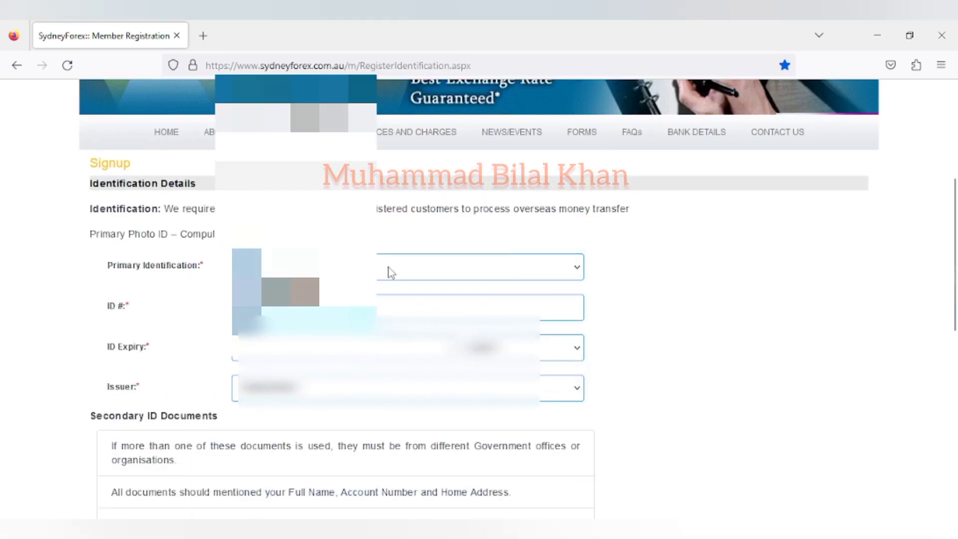
click(441, 270)
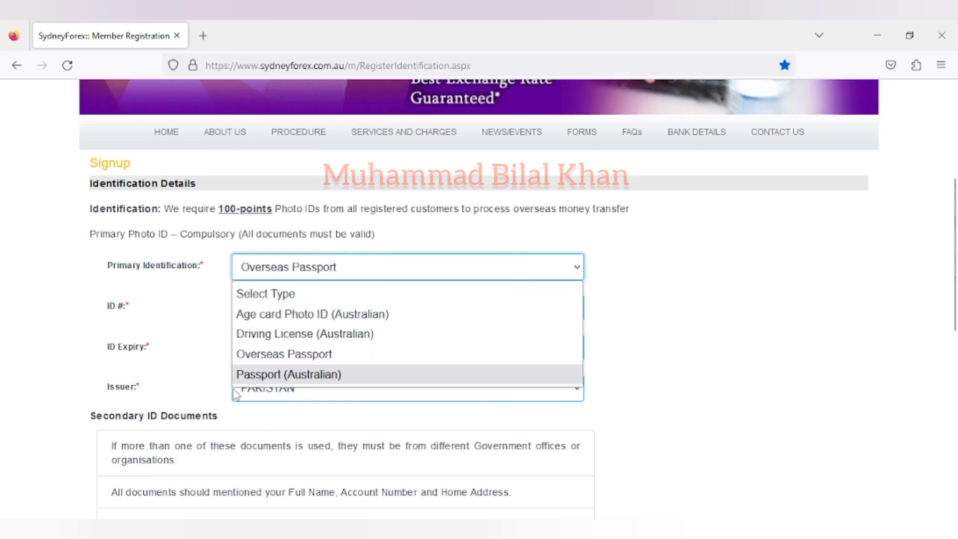
click(105, 364)
scroll(114, 349, down, 6)
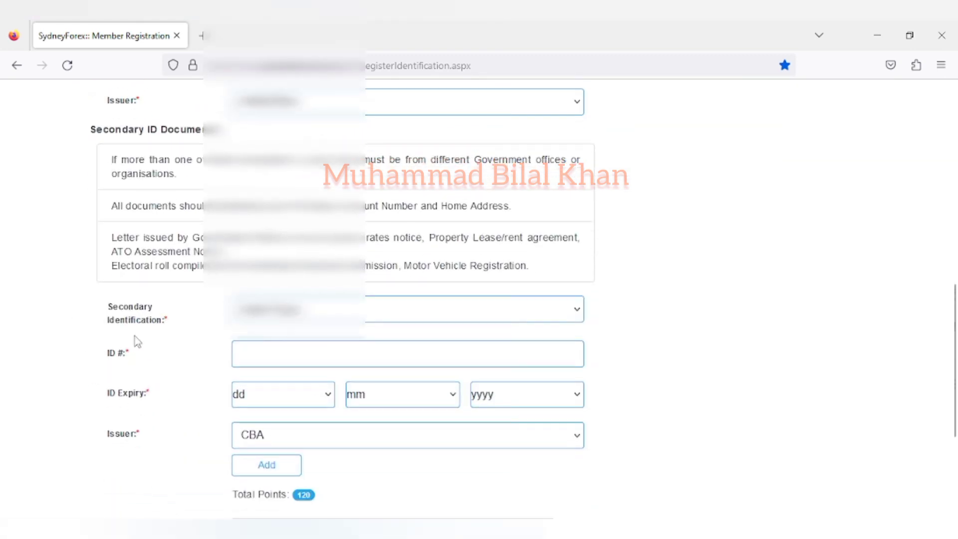
click(379, 309)
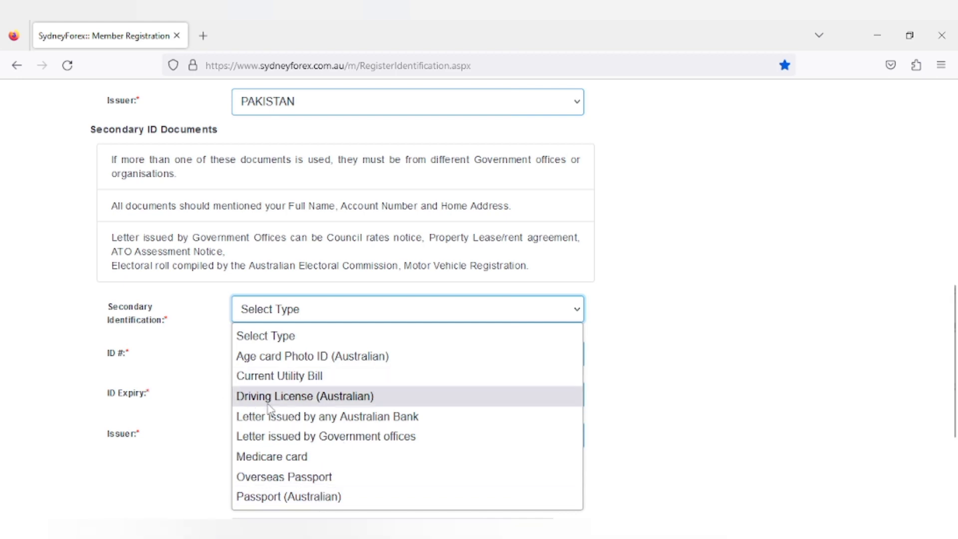
Step: Choose the secondary ID type and its expiry for the second document
click(212, 439)
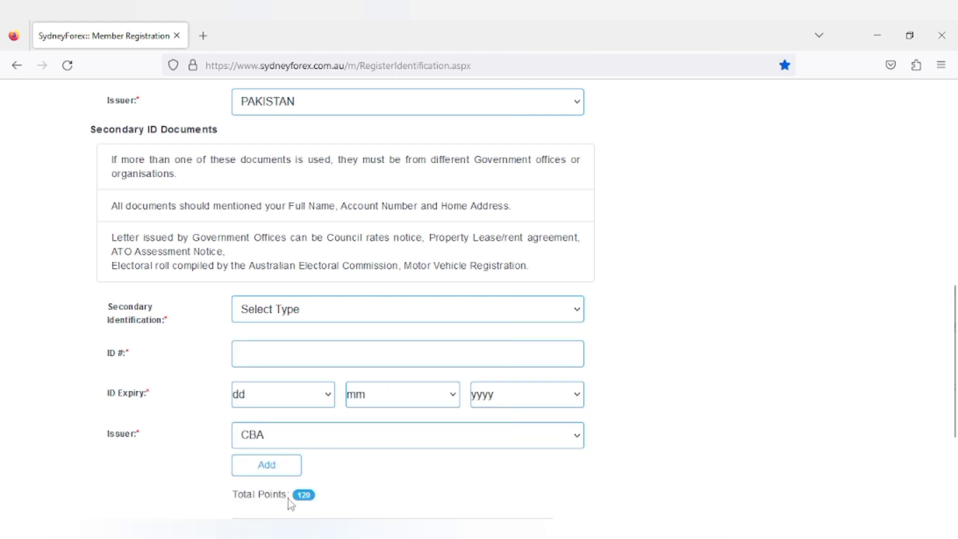
scroll(289, 504, down, 2)
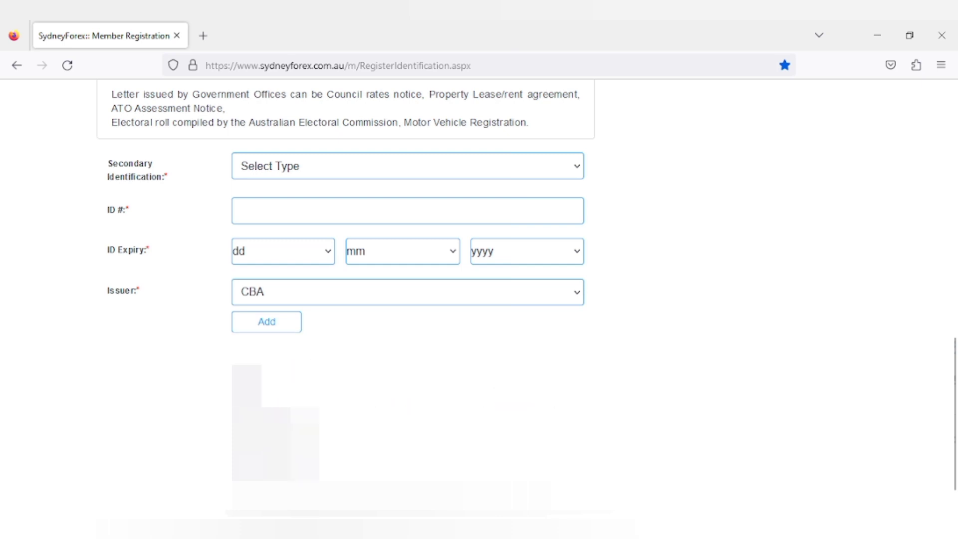
click(283, 251)
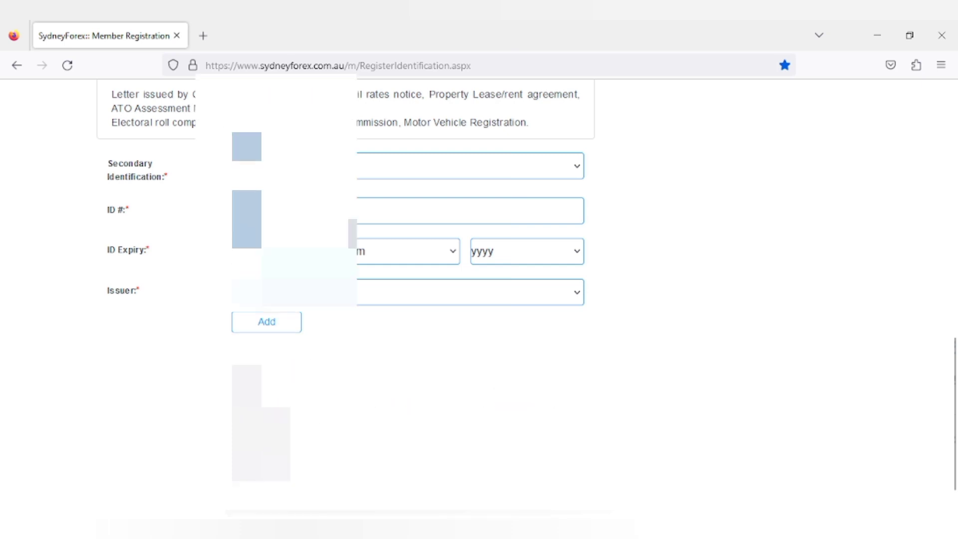
scroll(429, 292, up, 5)
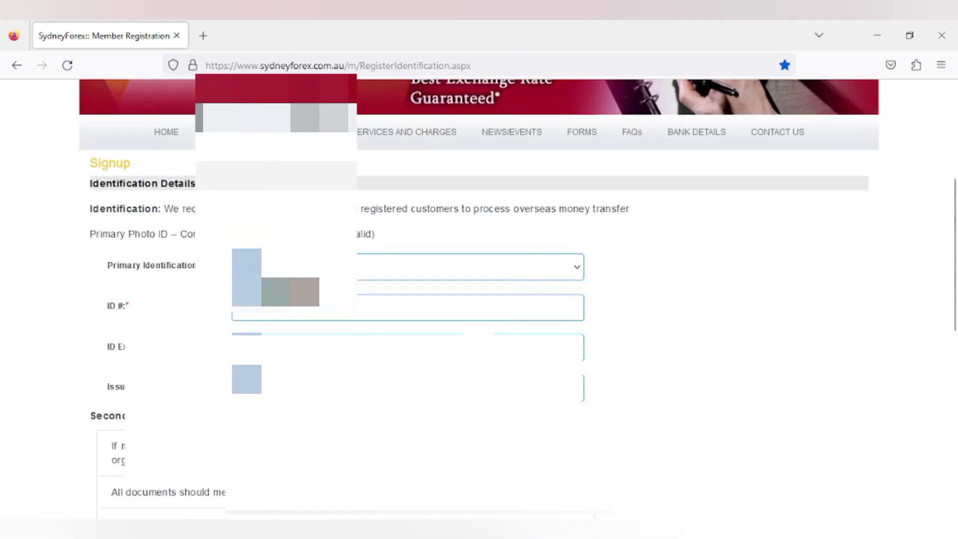
scroll(327, 321, down, 3)
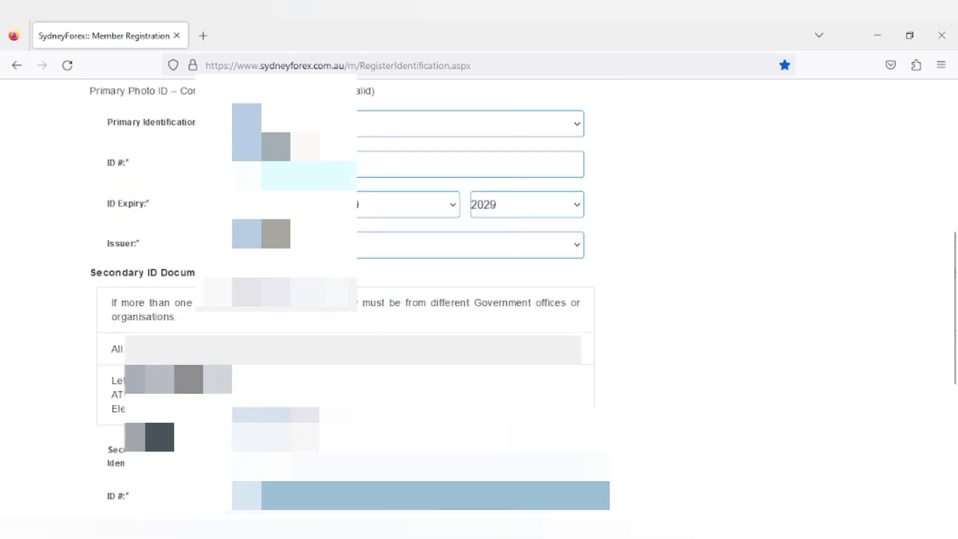
scroll(322, 325, down, 3)
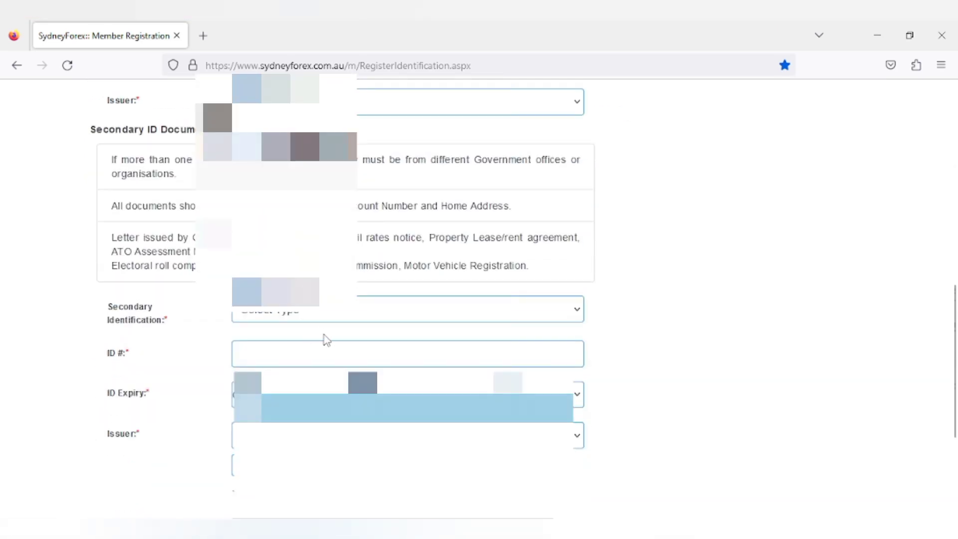
click(330, 319)
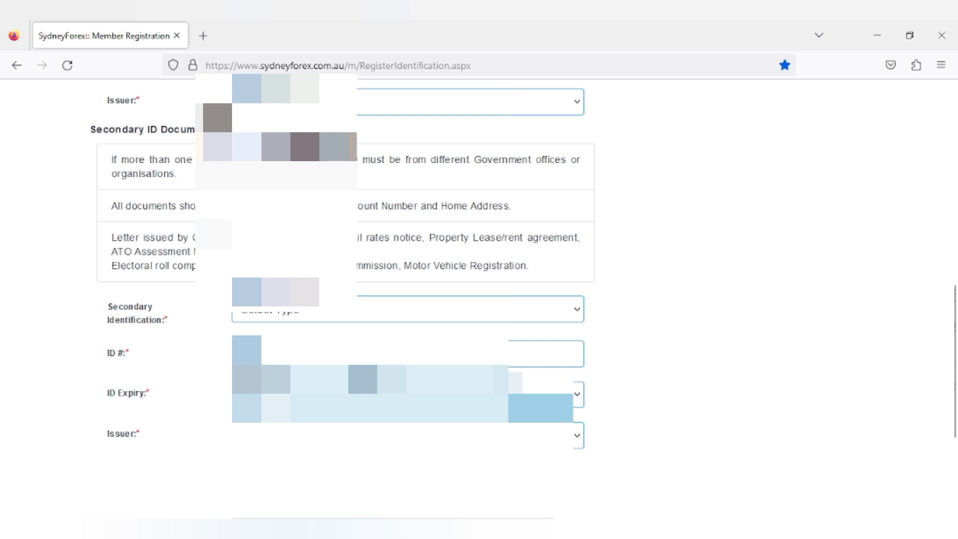
click(334, 379)
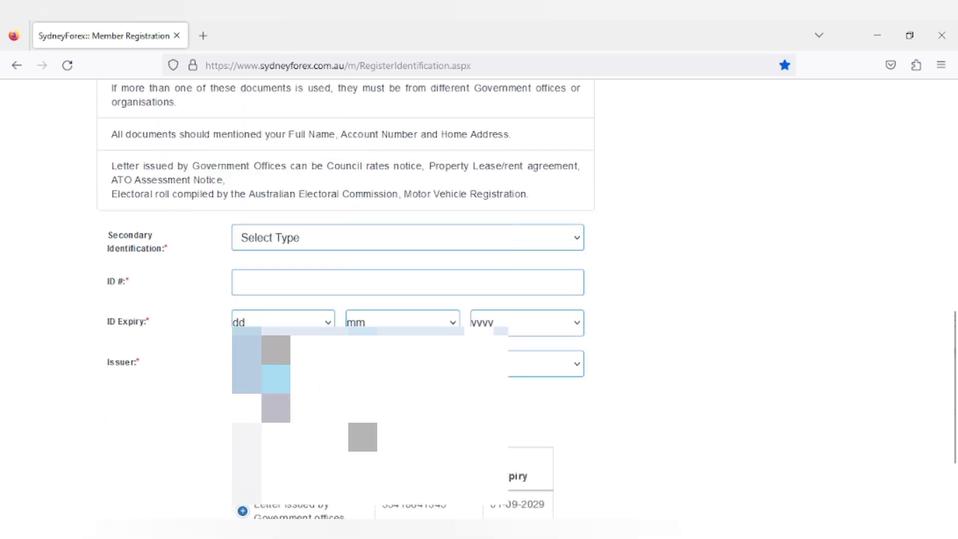
Step: Review the ID table showing two secondary documents, one from CBA, totalling 120 points
scroll(479, 300, down, 3)
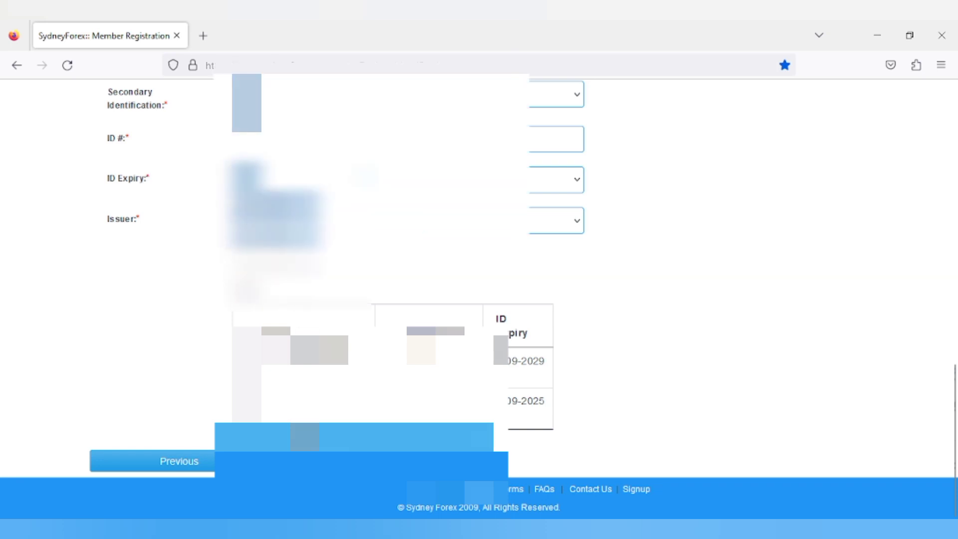
scroll(478, 299, up, 3)
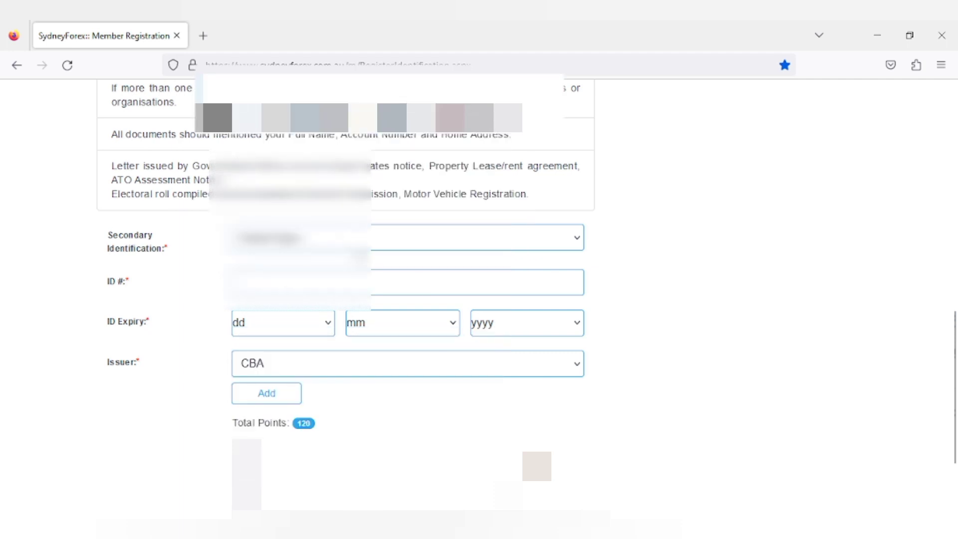
scroll(479, 299, down, 3)
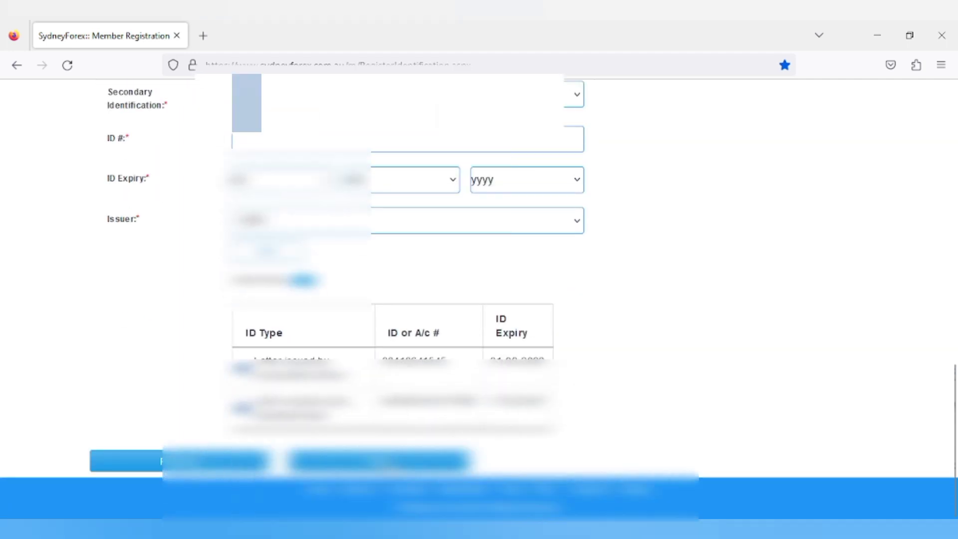
scroll(478, 299, up, 7)
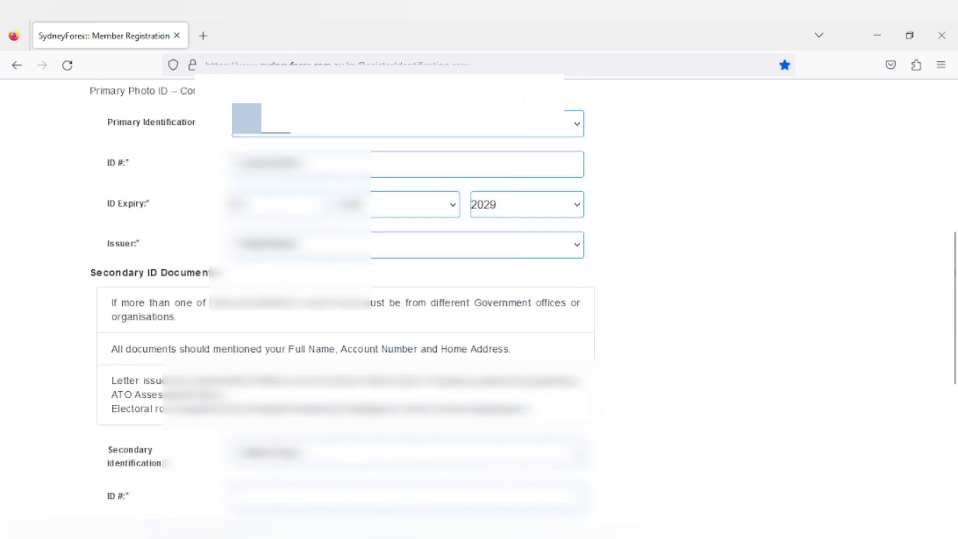
scroll(479, 300, down, 4)
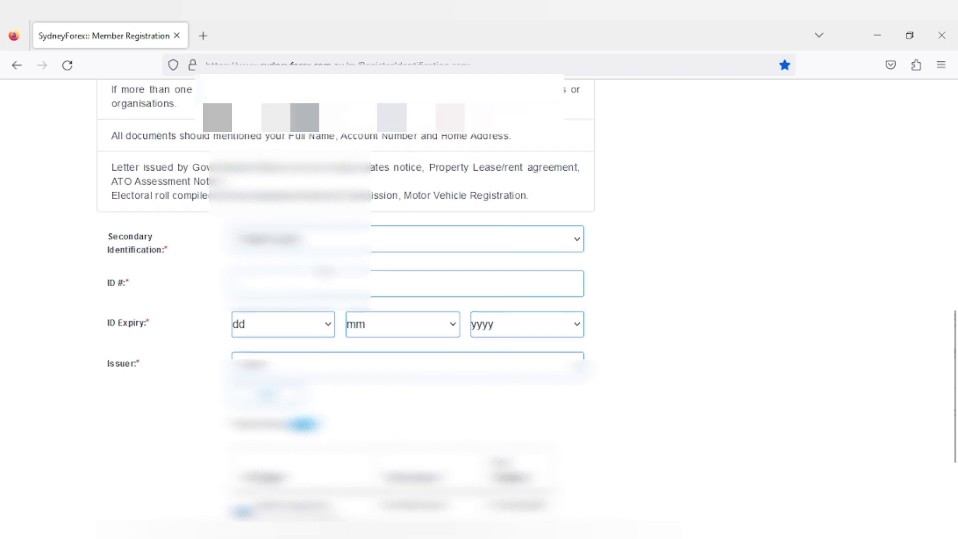
scroll(319, 307, up, 10)
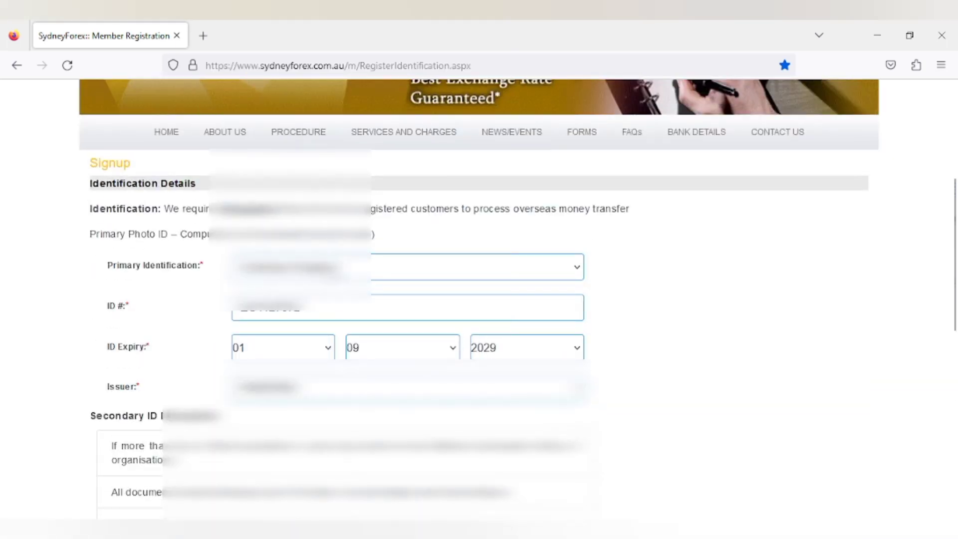
Step: Confirm the primary and secondary ID choices unchanged and submit the identification step
scroll(374, 224, down, 2)
click(379, 199)
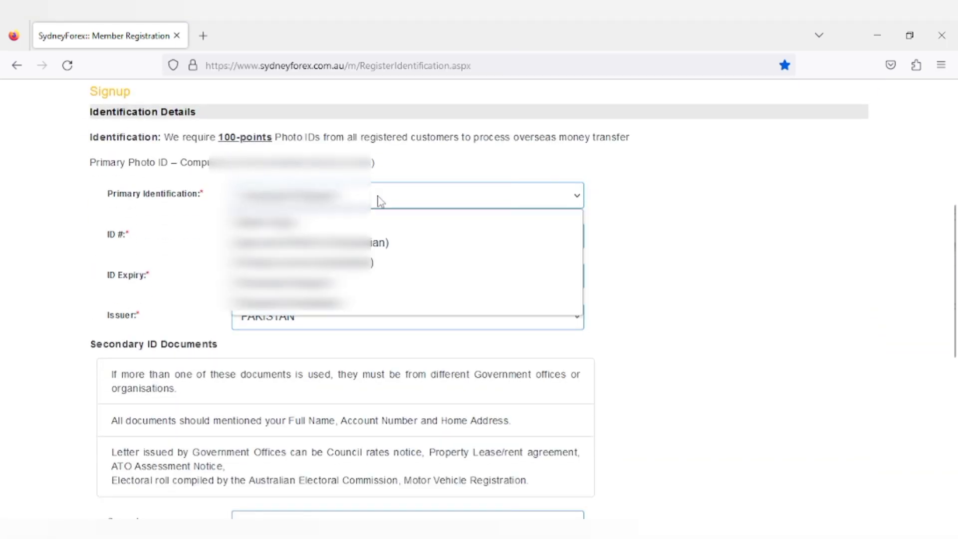
click(299, 282)
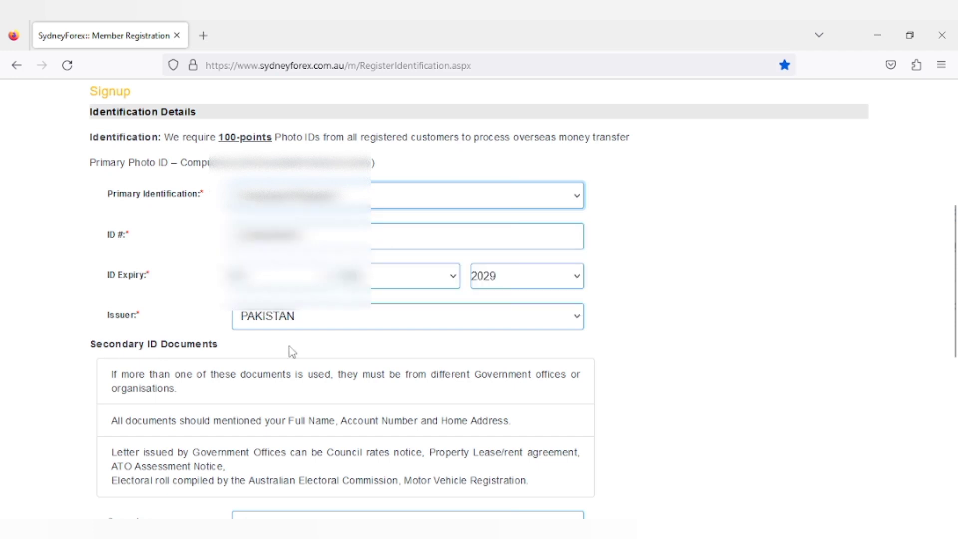
scroll(291, 348, down, 6)
click(315, 311)
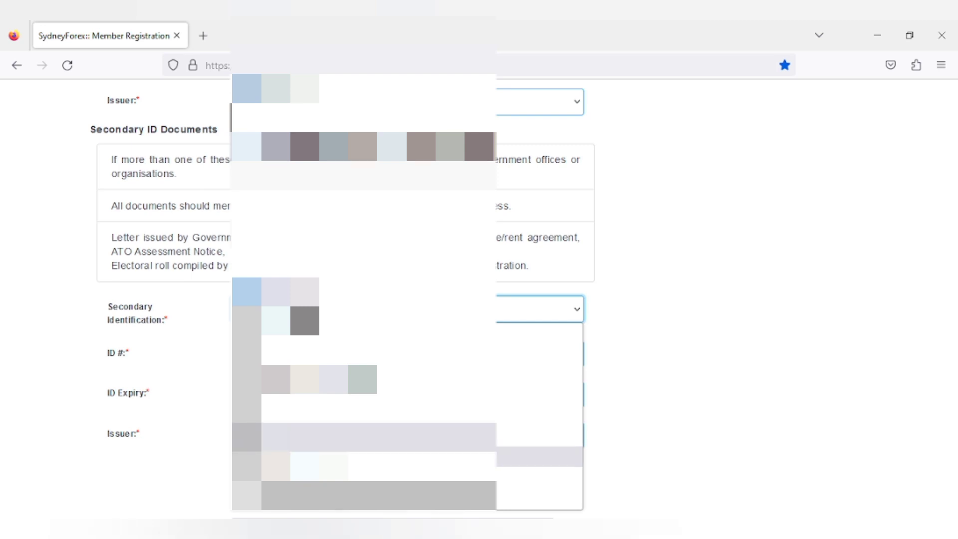
click(189, 451)
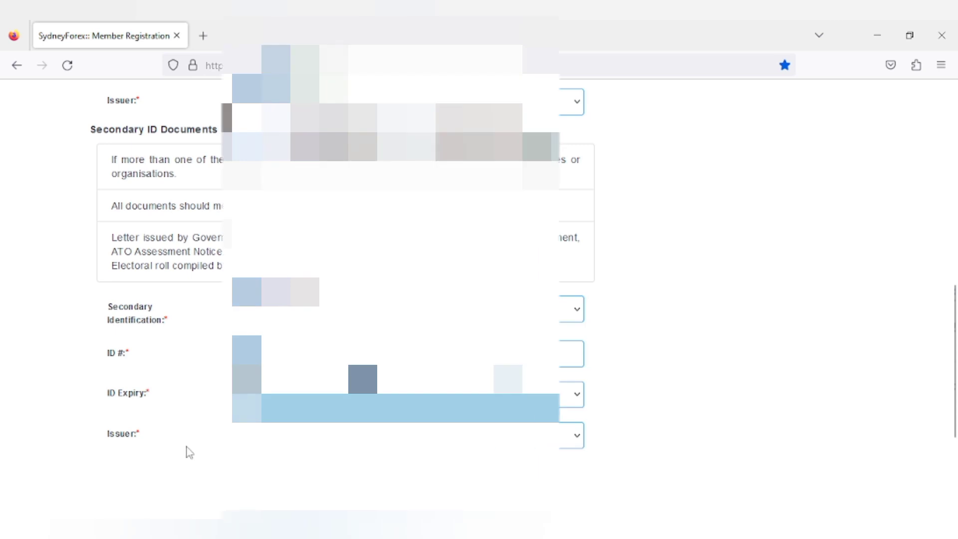
scroll(698, 299, down, 5)
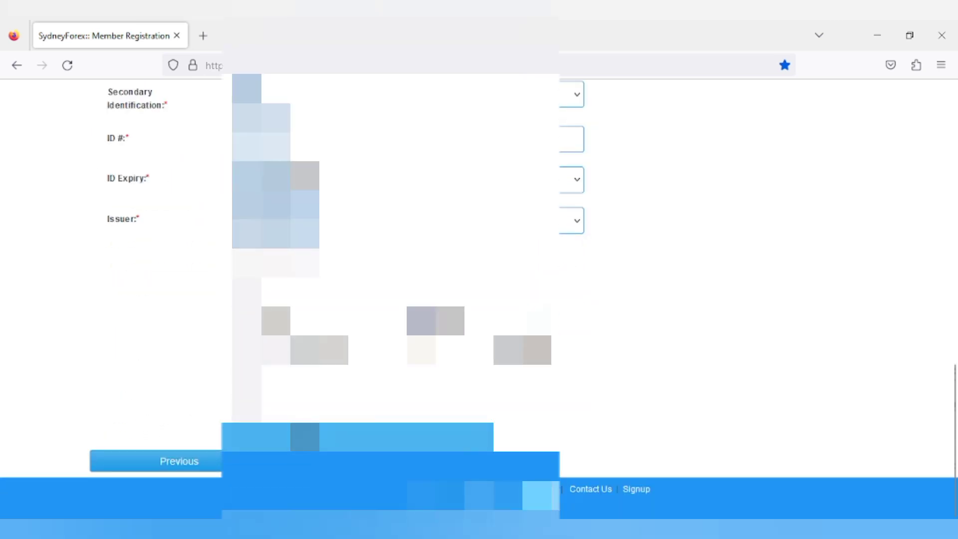
key(Return)
Step: Enter street, suburb, state and postcode, select 'Less than 3 years', add the previous address, and continue
scroll(479, 299, down, 4)
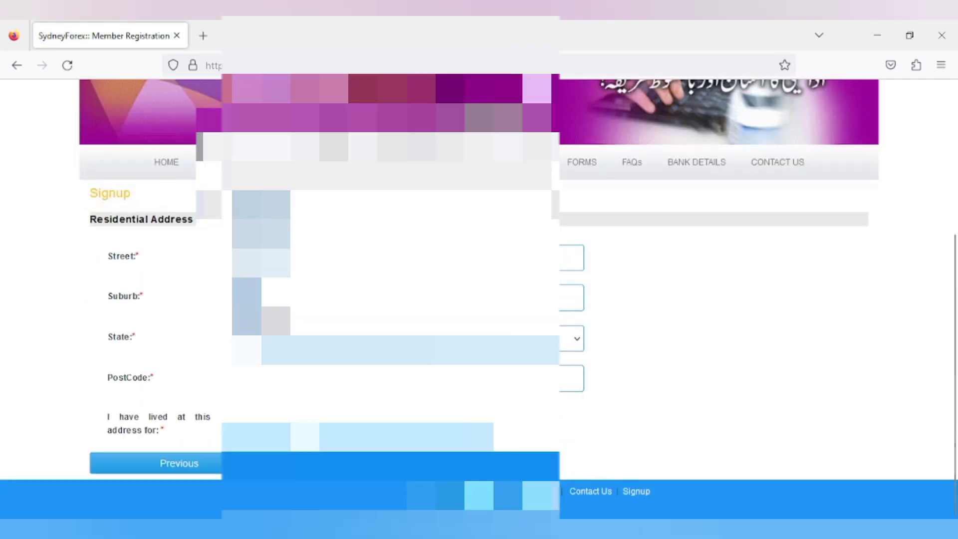
click(574, 257)
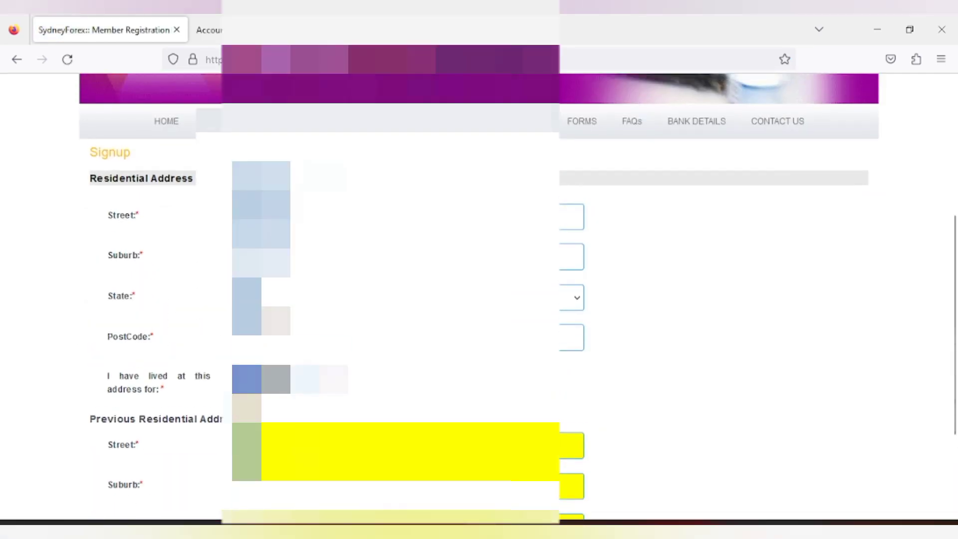
scroll(479, 299, down, 2)
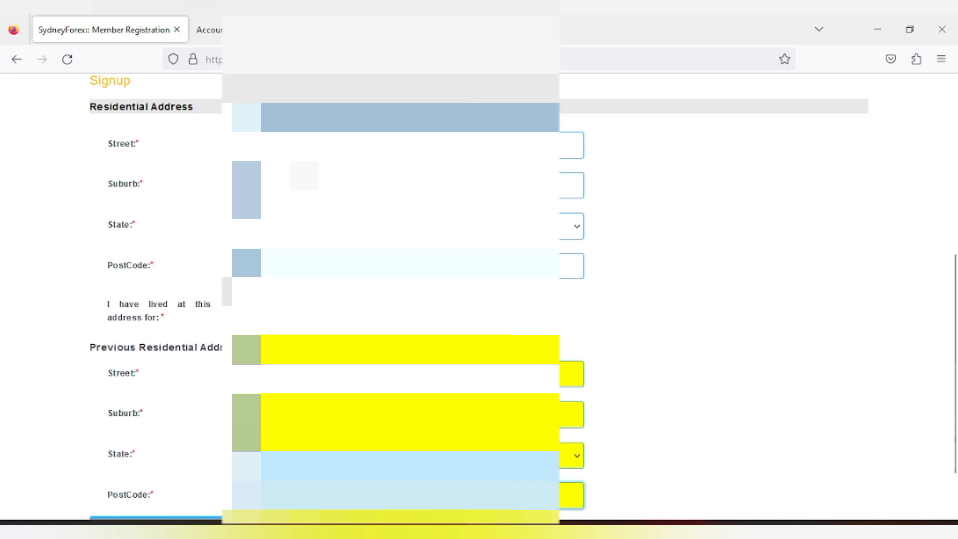
scroll(479, 299, down, 2)
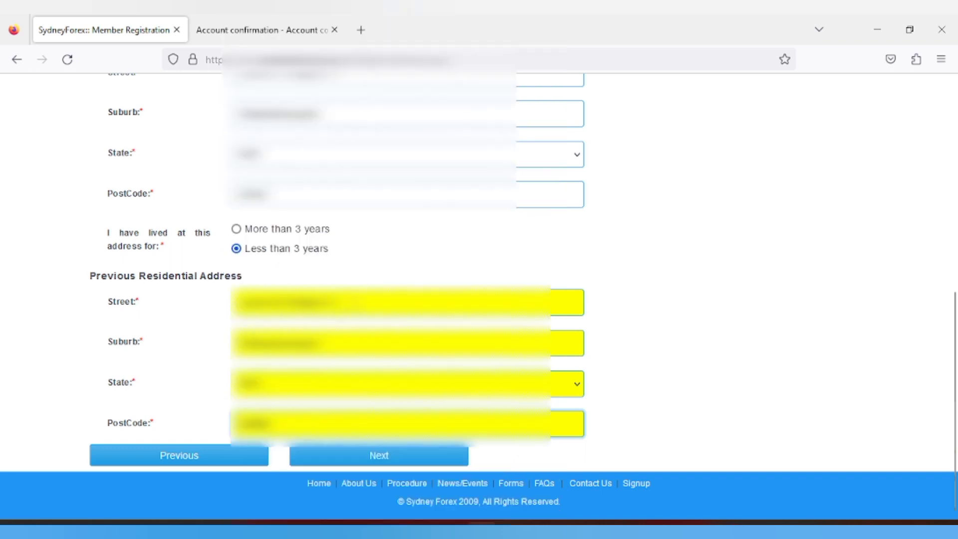
click(342, 456)
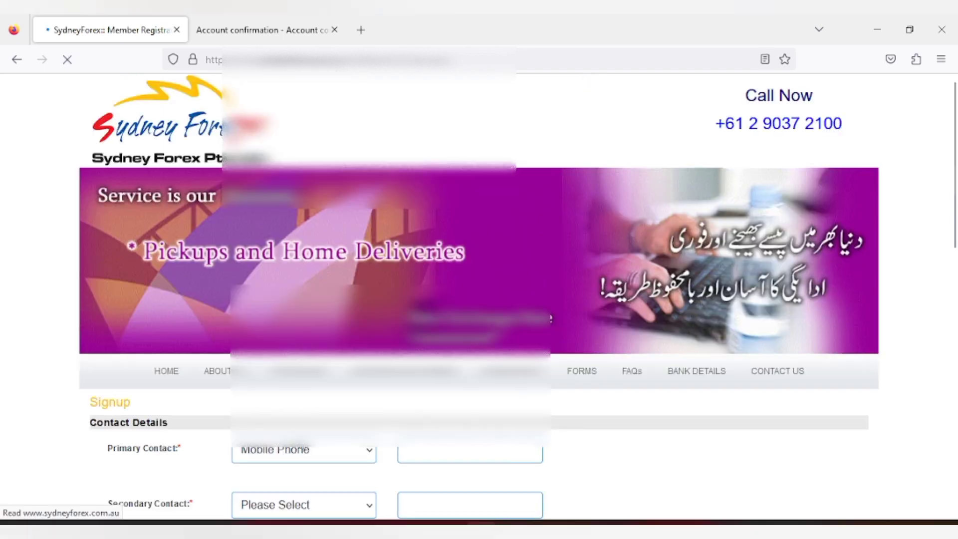
Step: Enter a Mobile Phone primary number, a secondary contact number and the email address
scroll(303, 321, down, 4)
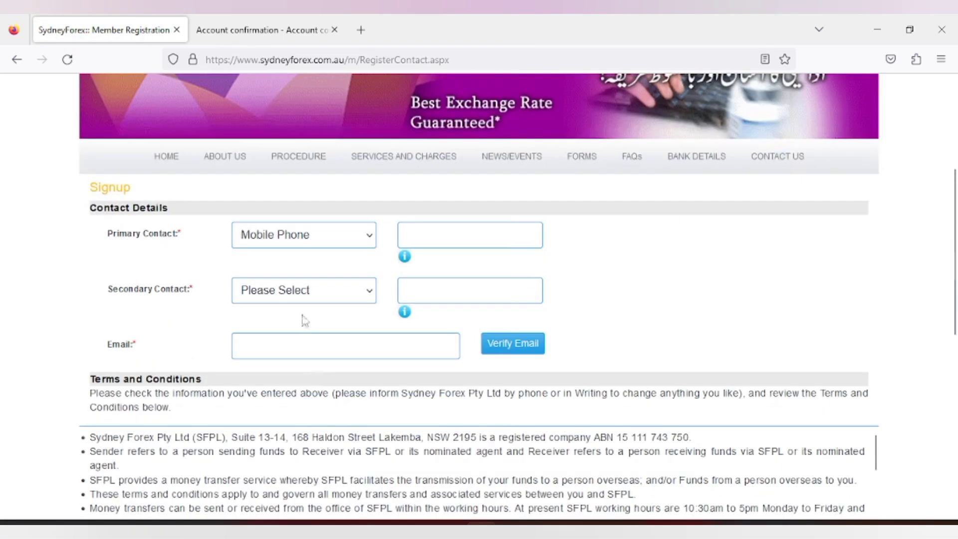
click(441, 229)
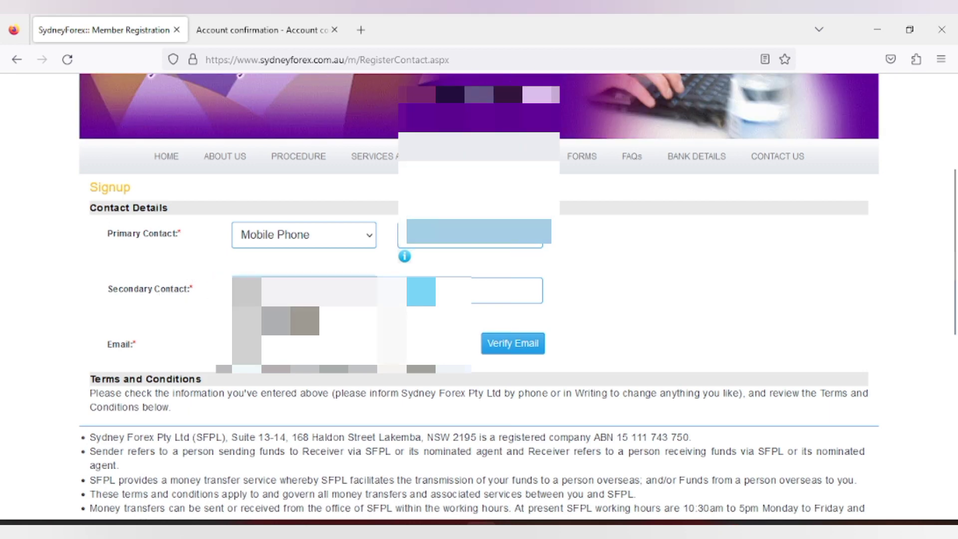
click(464, 291)
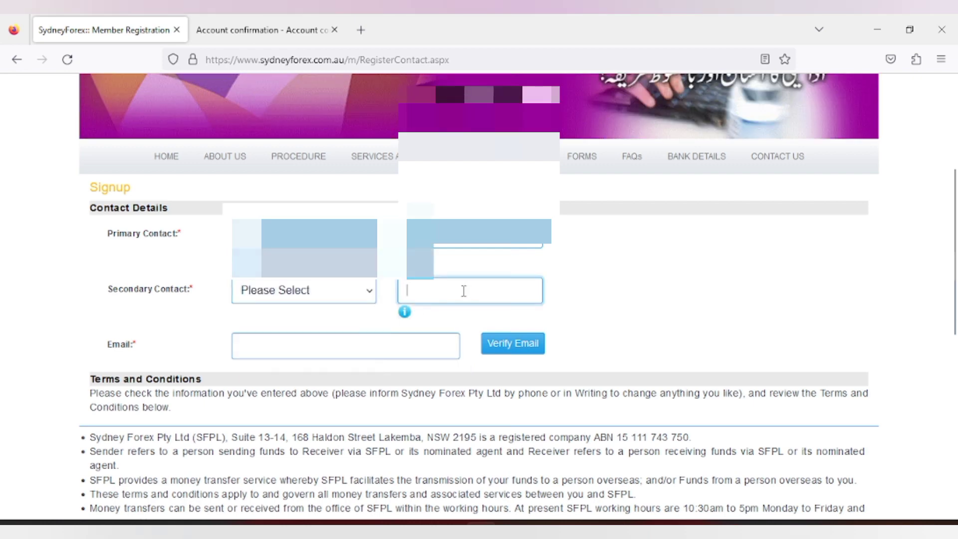
click(285, 347)
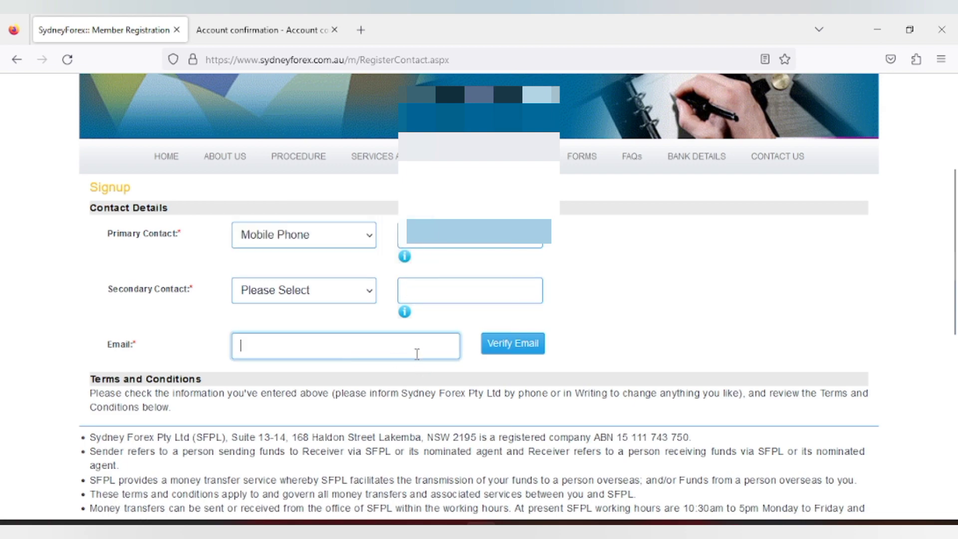
scroll(507, 444, down, 3)
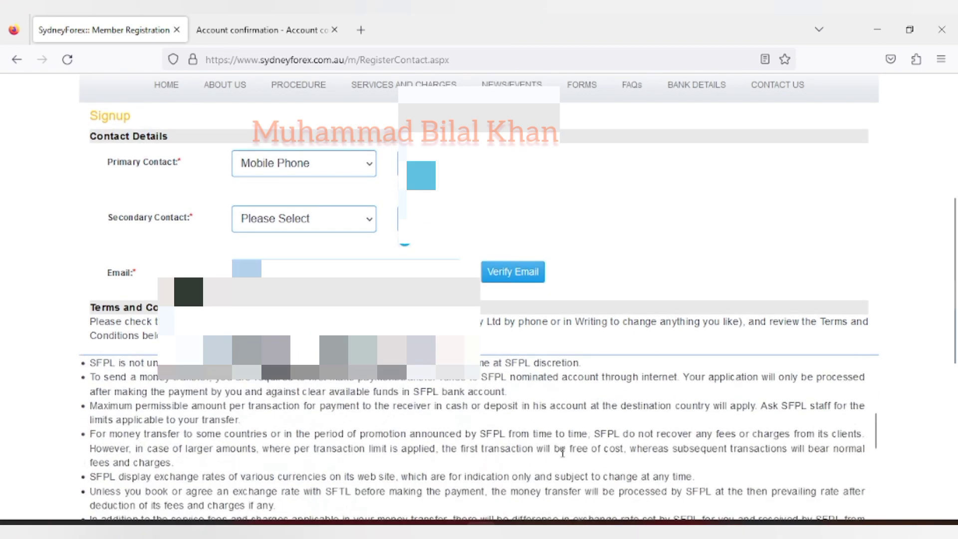
scroll(507, 443, up, 3)
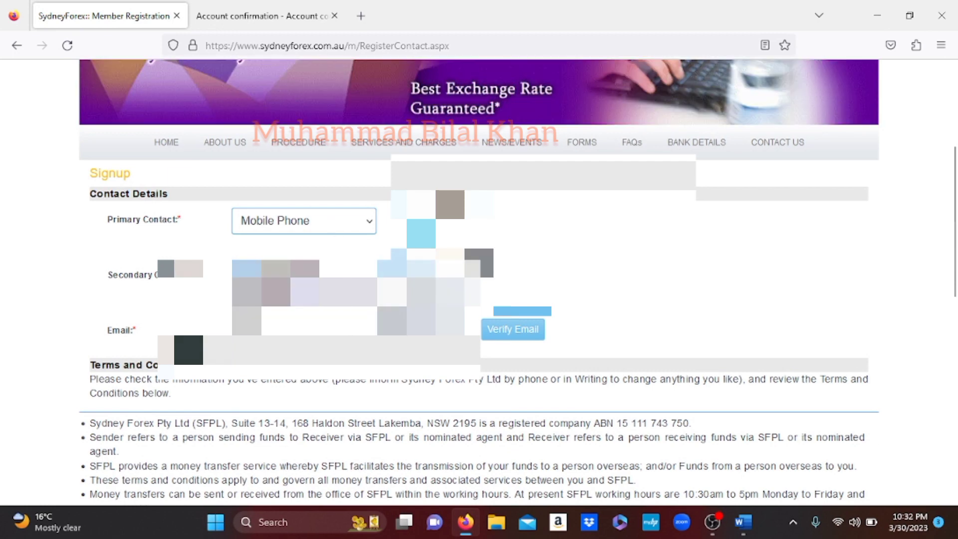
scroll(478, 299, down, 2)
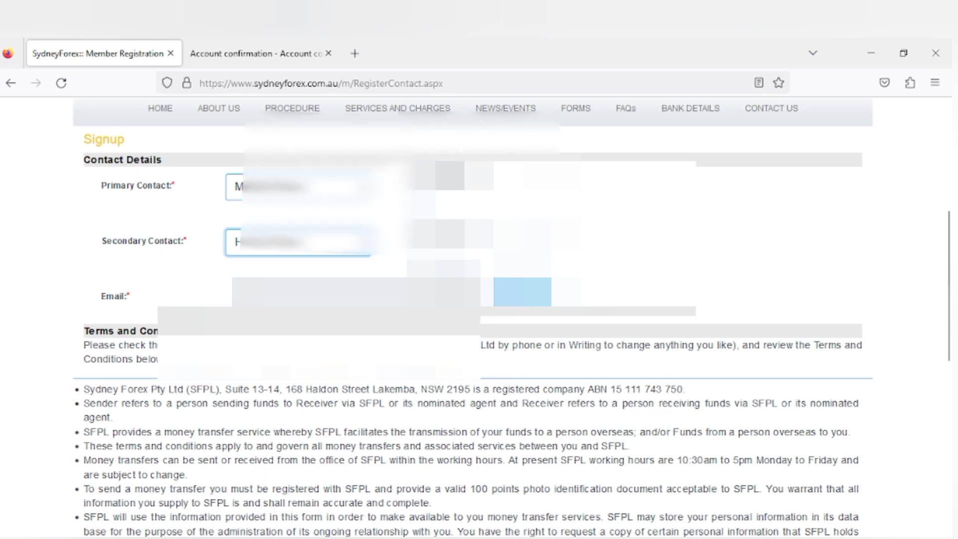
Step: Keep Internet as the referral source on the registration form
scroll(503, 315, down, 4)
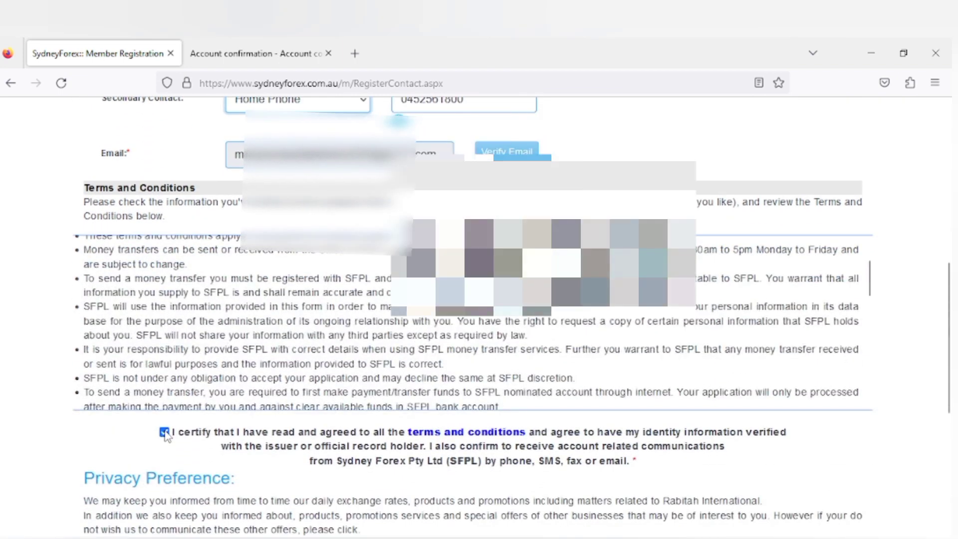
scroll(449, 428, down, 6)
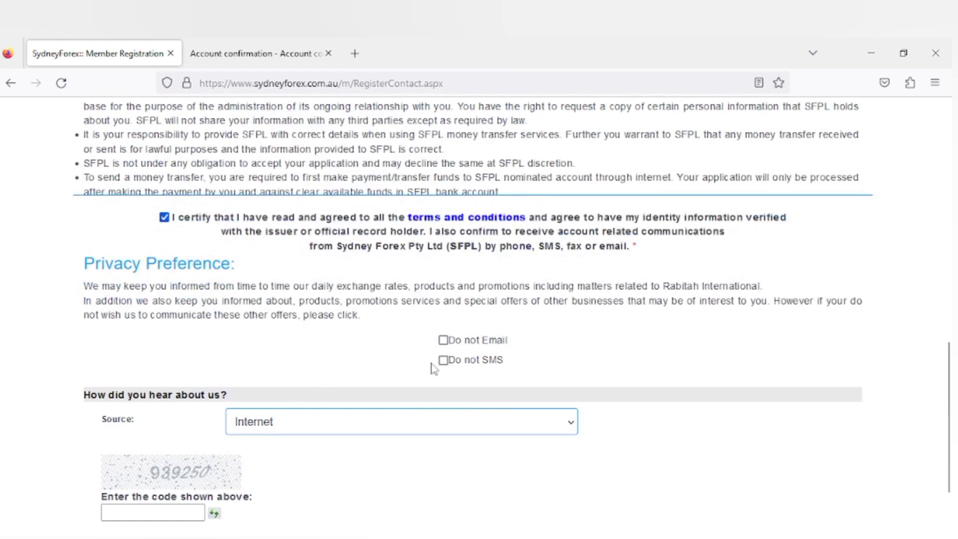
click(307, 420)
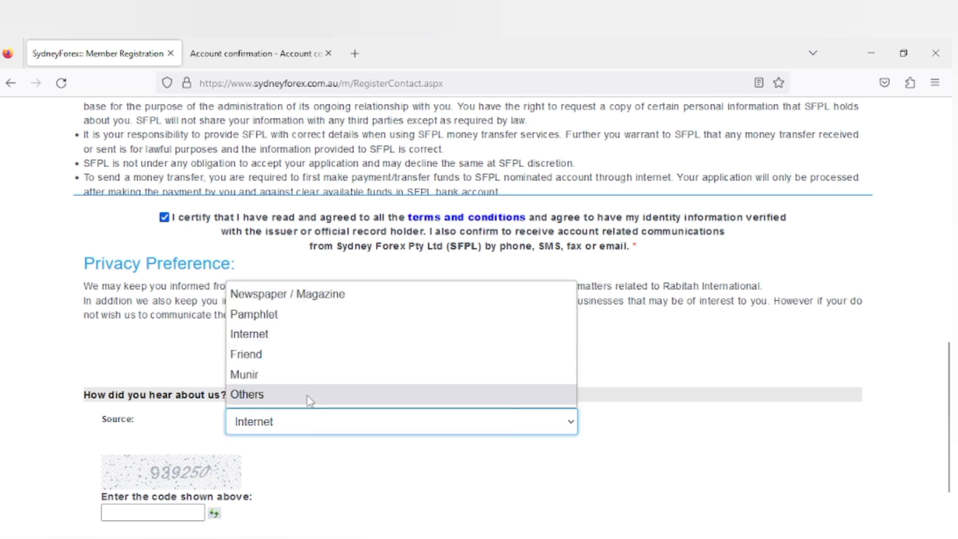
click(290, 340)
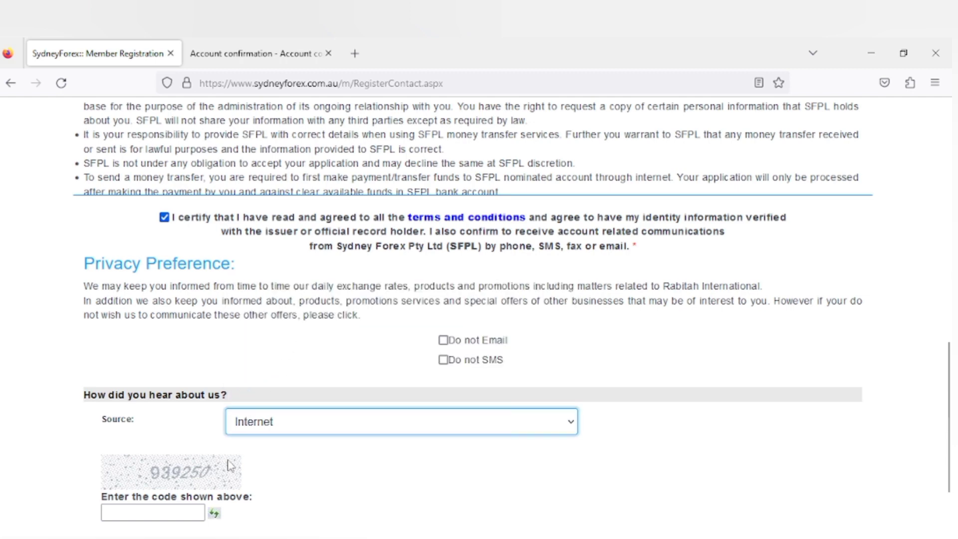
Step: Enter the displayed security code and submit the registration form
click(120, 509)
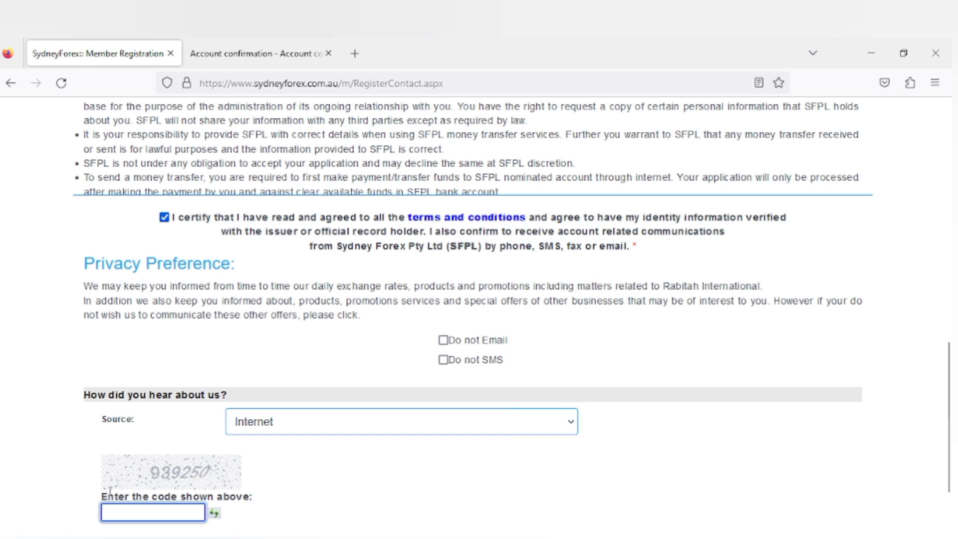
text(939250)
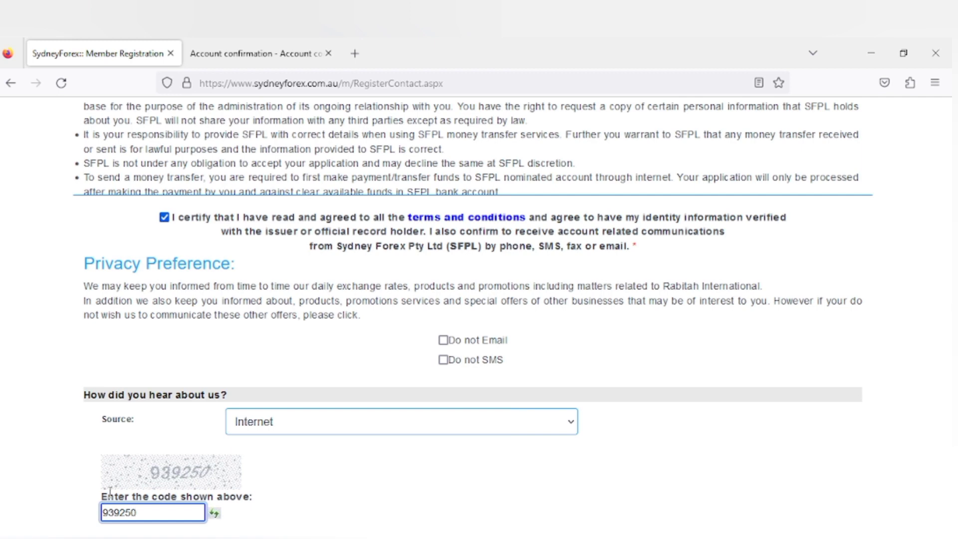
scroll(109, 491, down, 3)
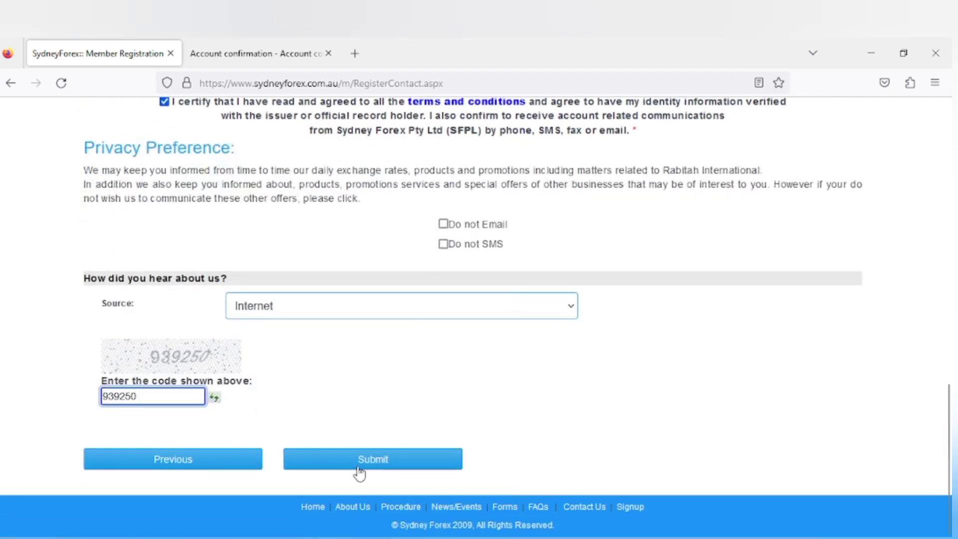
click(355, 465)
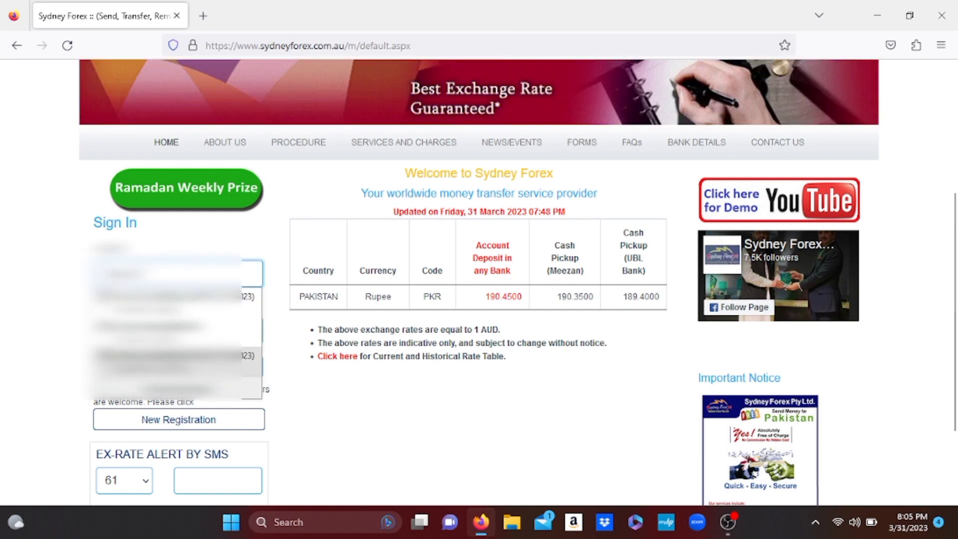
Step: Sign in with the saved login details and start a new remittance
click(169, 355)
click(234, 366)
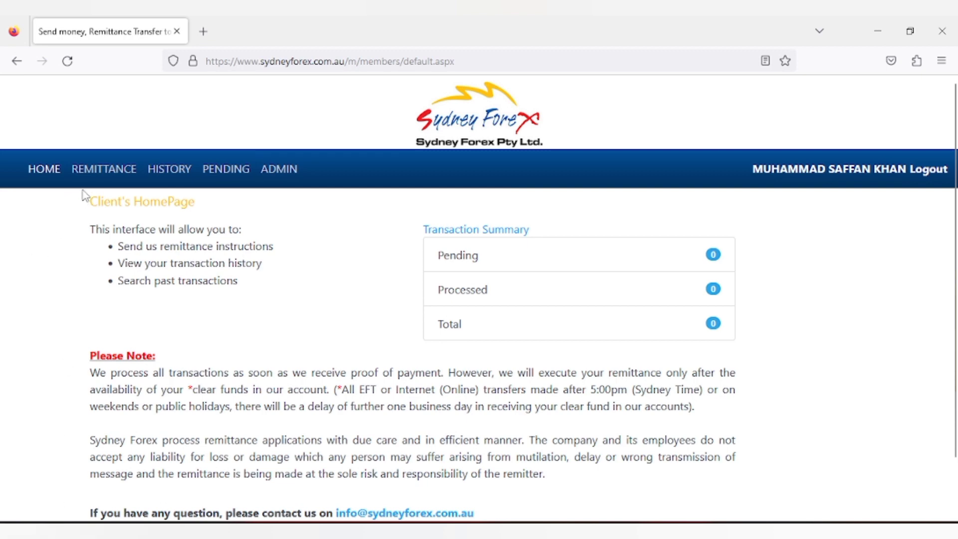
click(96, 171)
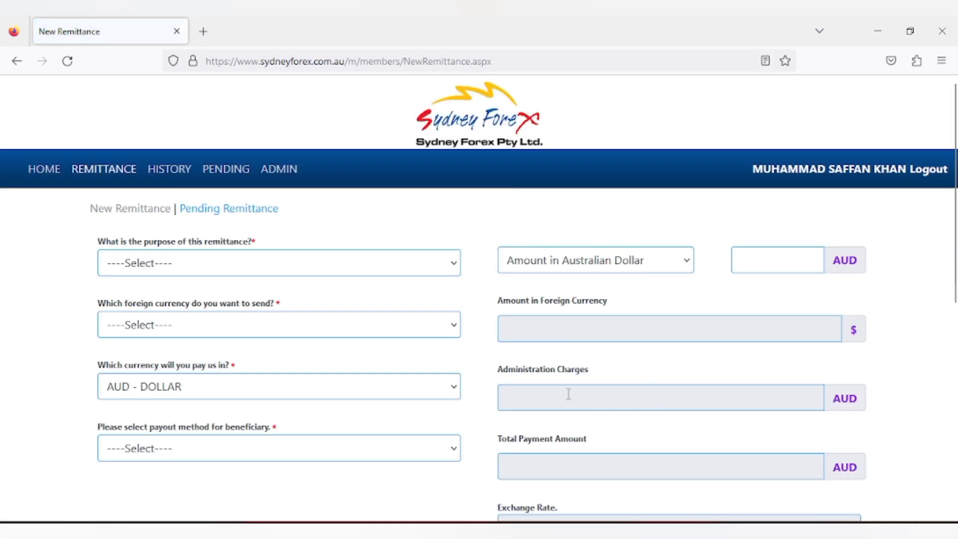
Step: Choose PKR - PAKISTANI RUPEE as the currency to send and dismiss the Ramadan announcement
click(172, 264)
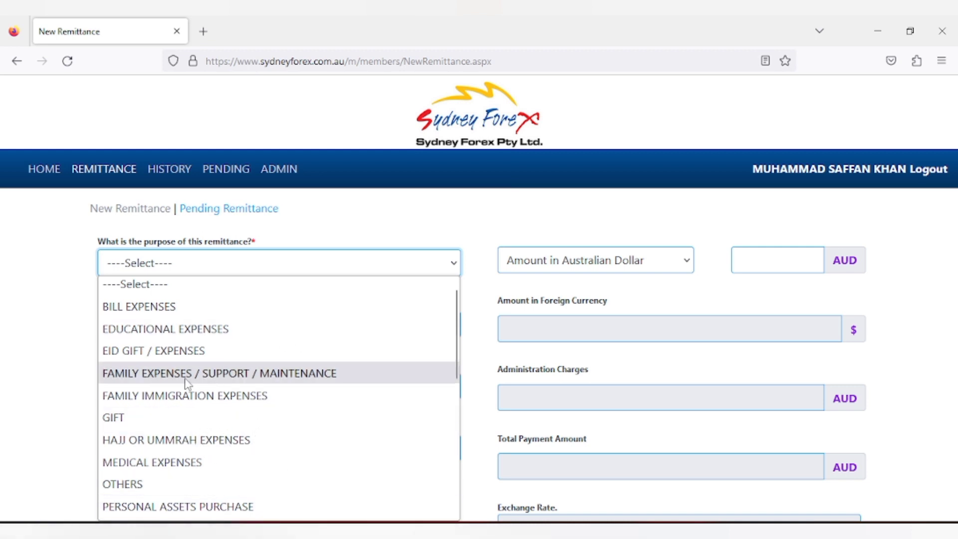
scroll(197, 409, down, 2)
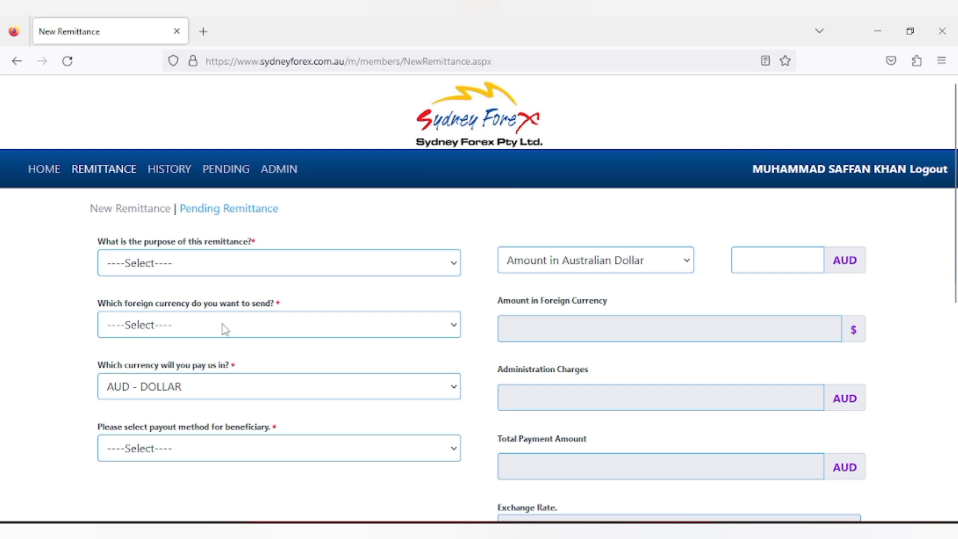
click(223, 327)
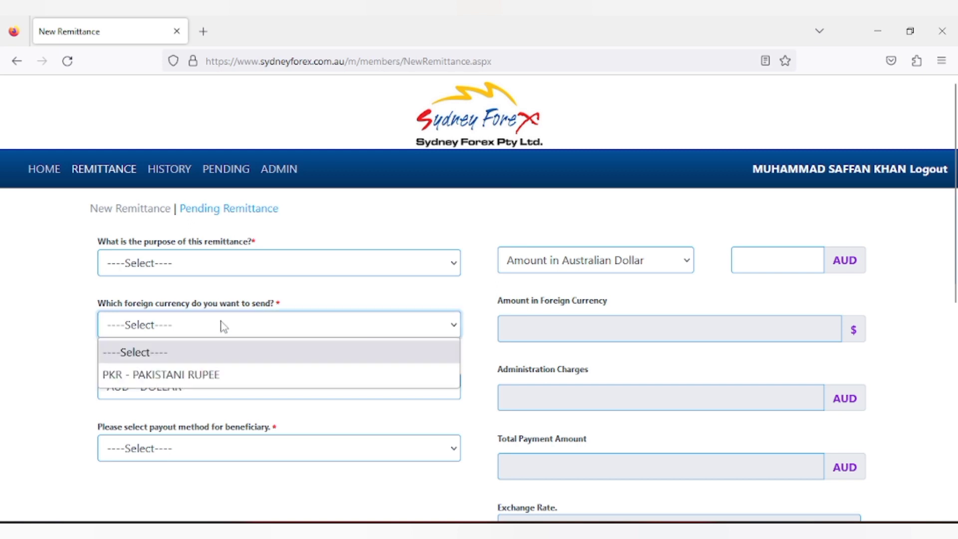
click(202, 375)
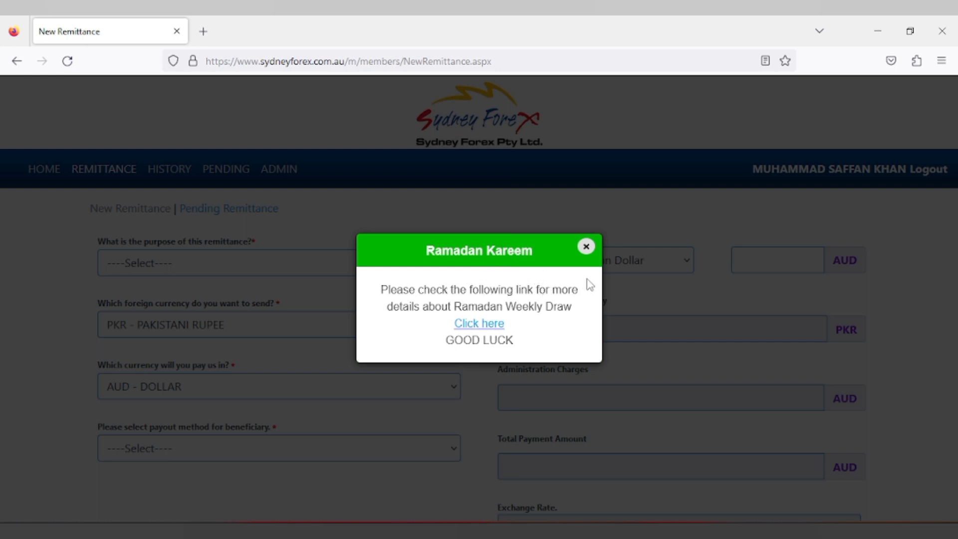
click(586, 248)
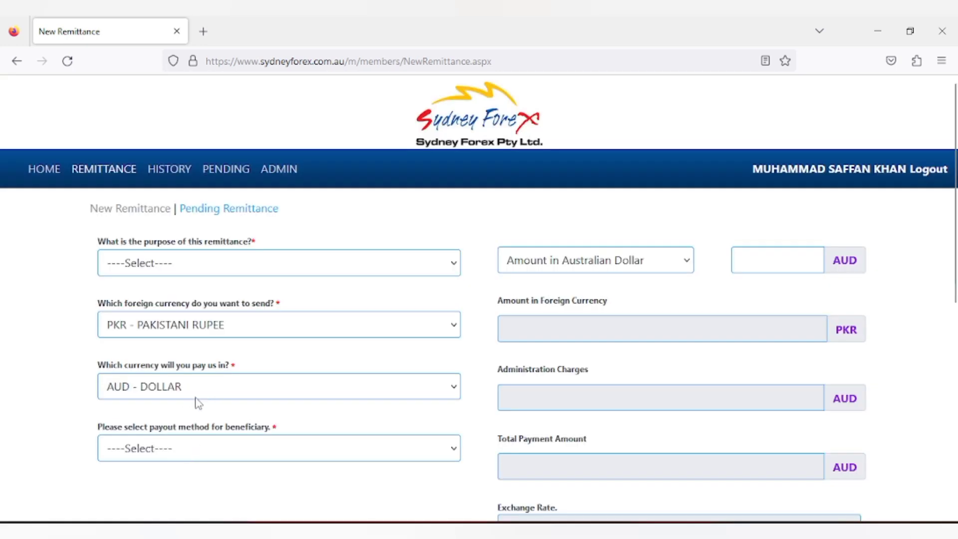
Step: Select Account deposit as the payout method and dismiss the person-to-person remittance note
click(191, 449)
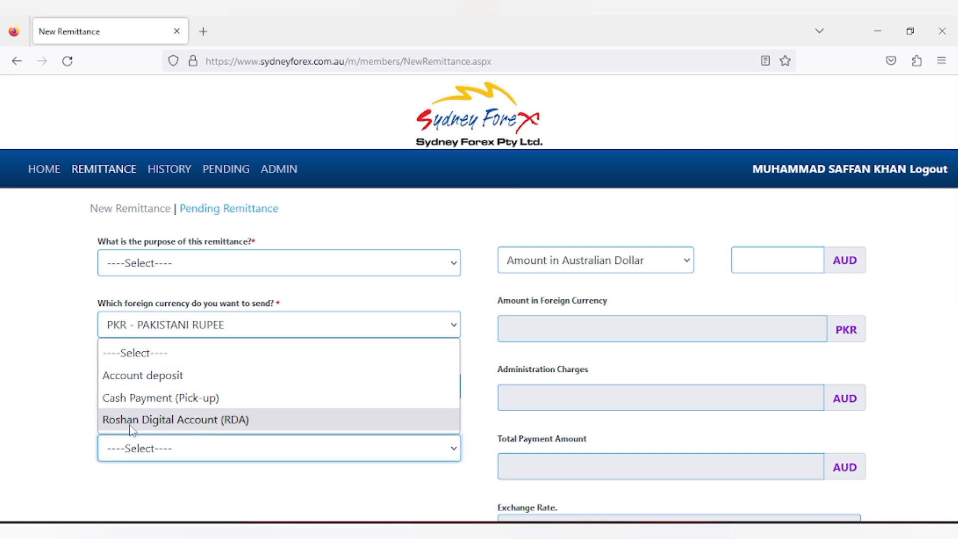
click(128, 384)
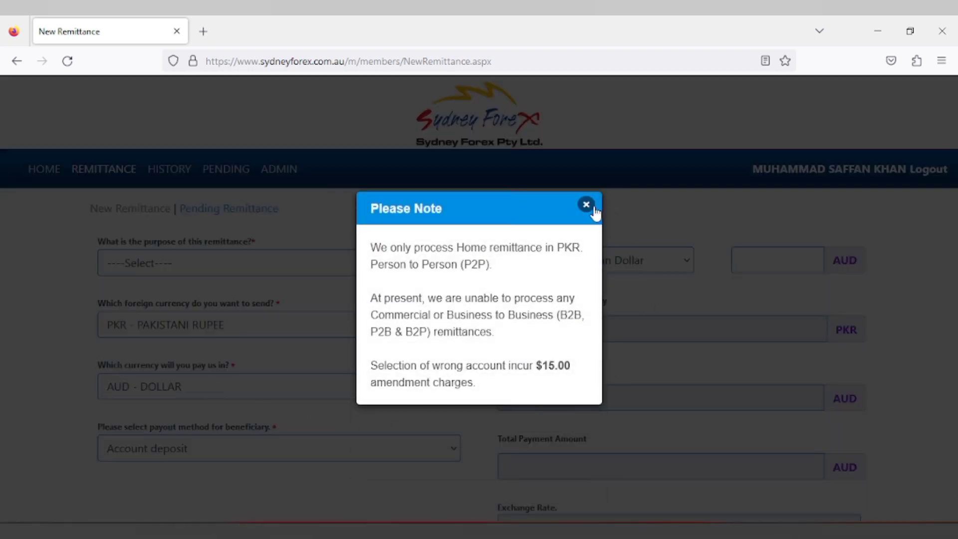
click(586, 205)
scroll(242, 425, down, 3)
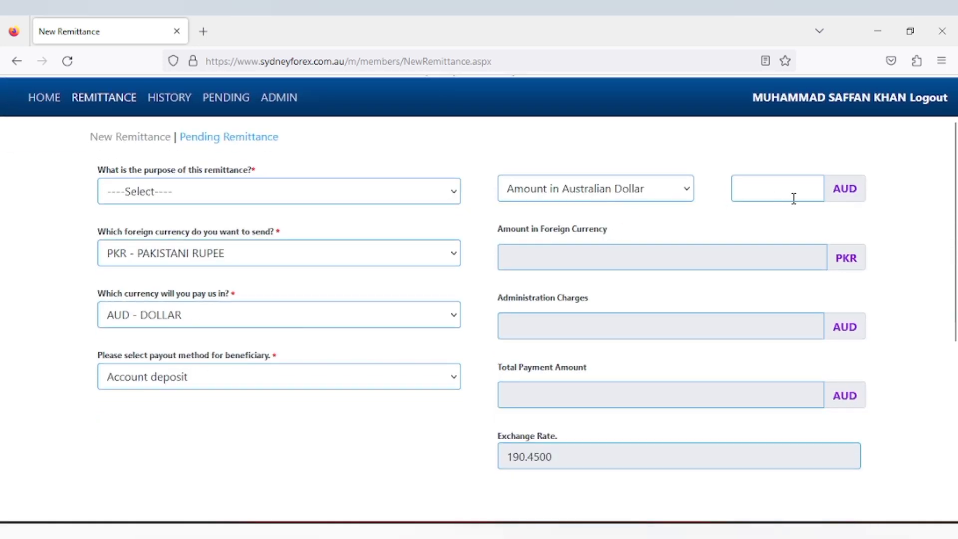
scroll(775, 189, down, 2)
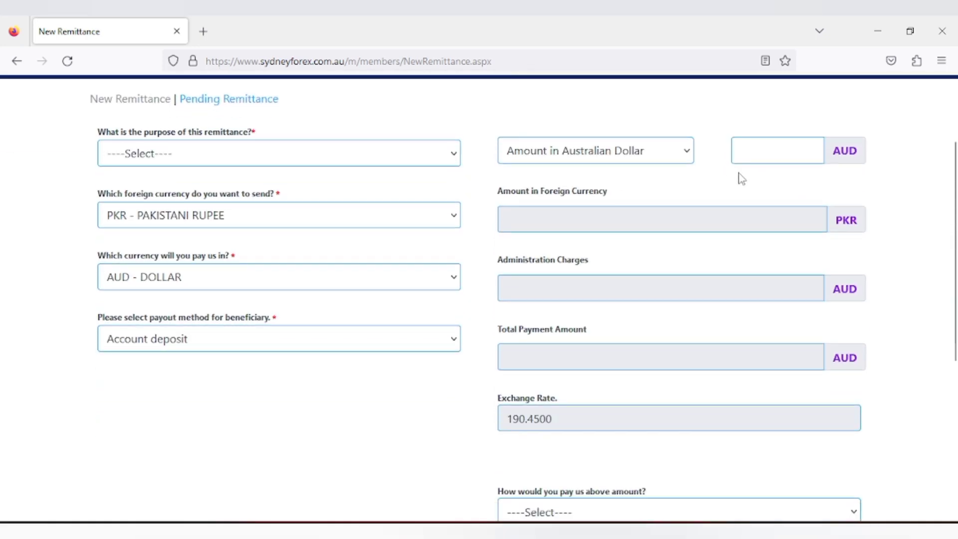
Step: Enter 200 AUD, then try 100 AUD and dismiss the service charges notice
click(770, 145)
text(200)
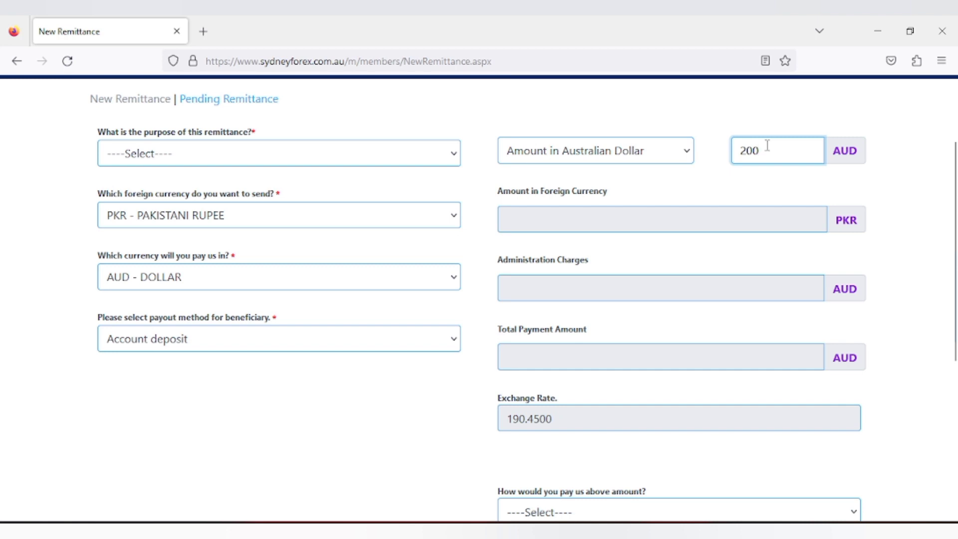
click(590, 222)
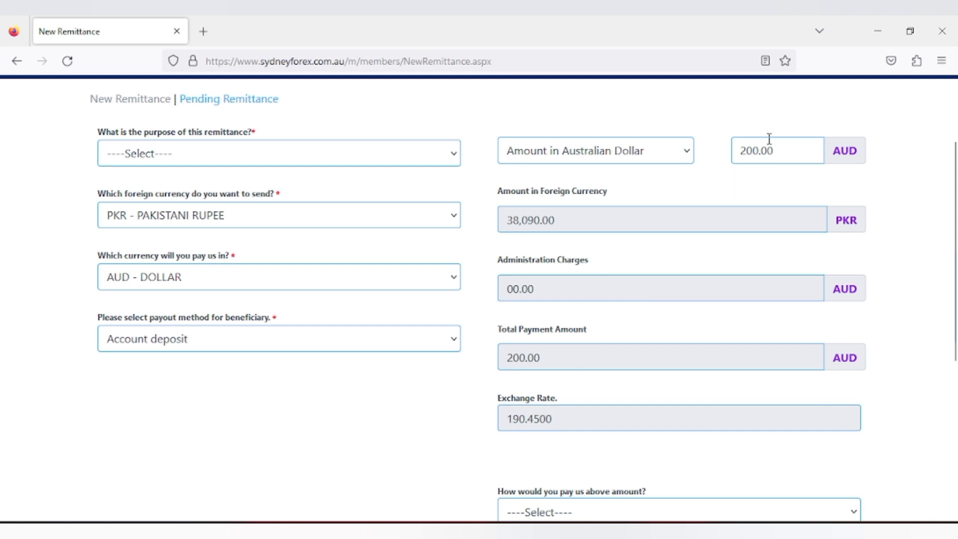
drag(777, 151, 732, 151)
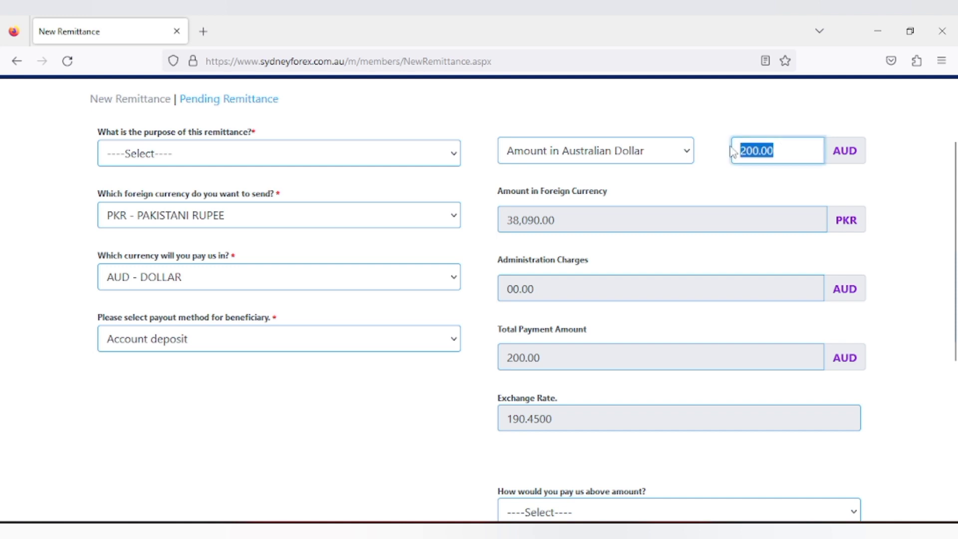
text(1)
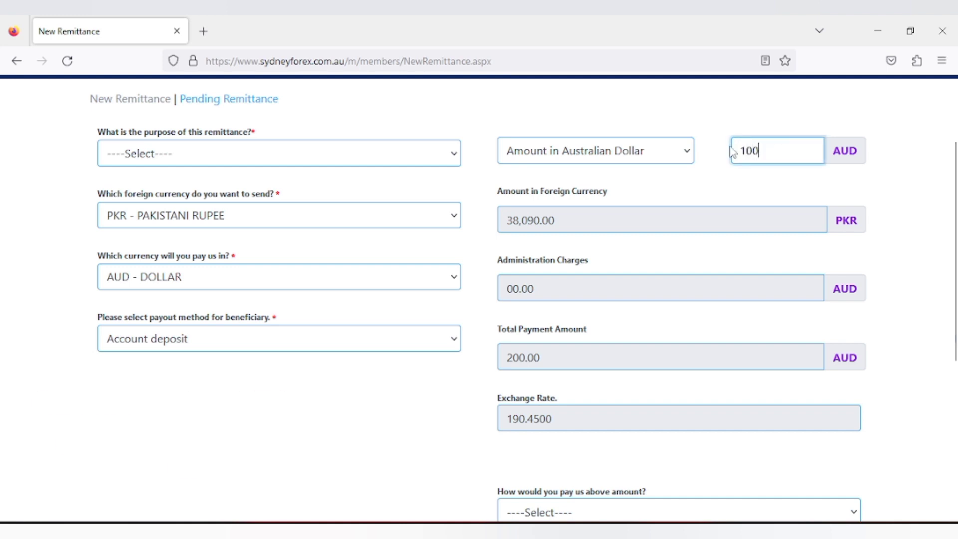
click(845, 150)
click(715, 196)
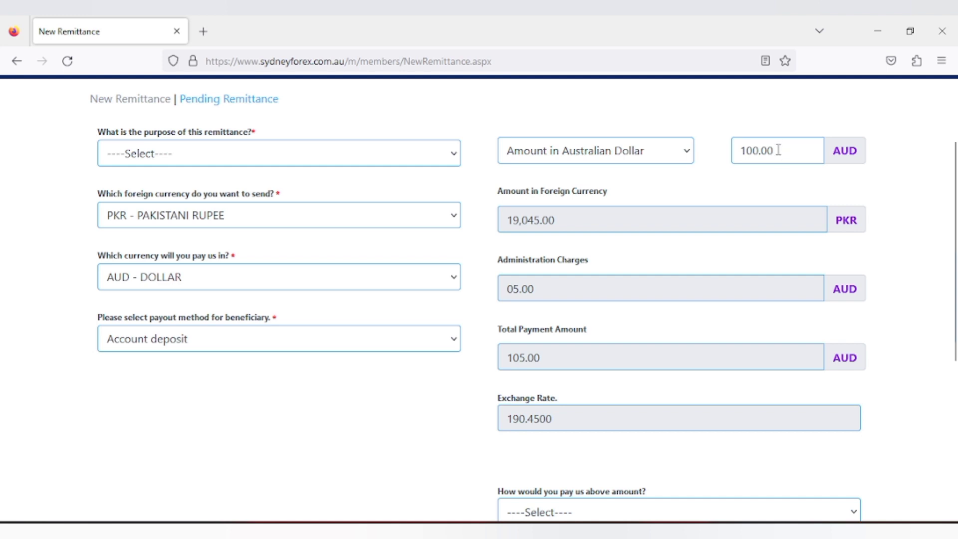
Step: Try 150 AUD, then settle on 200 AUD with no administration charge
drag(777, 150, 724, 148)
text(15)
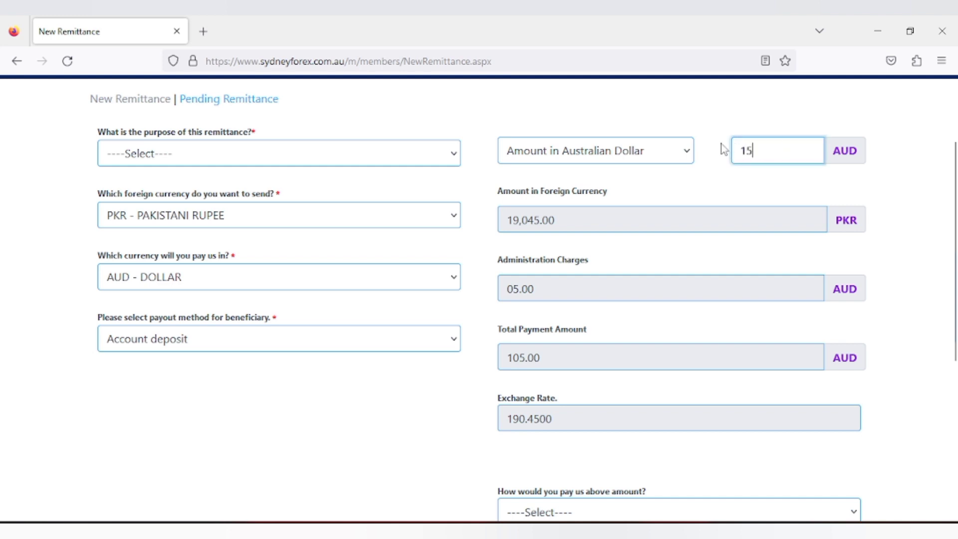
text(0)
click(721, 143)
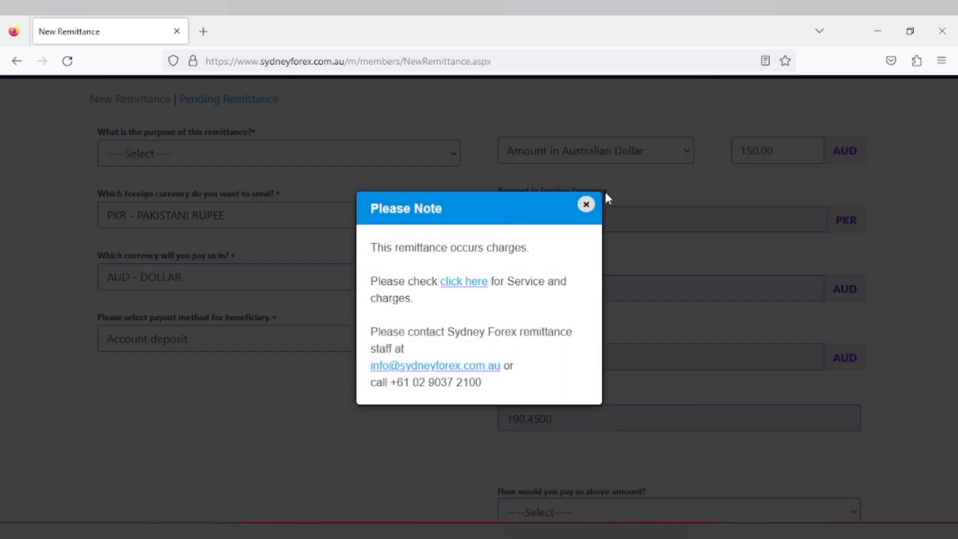
click(585, 205)
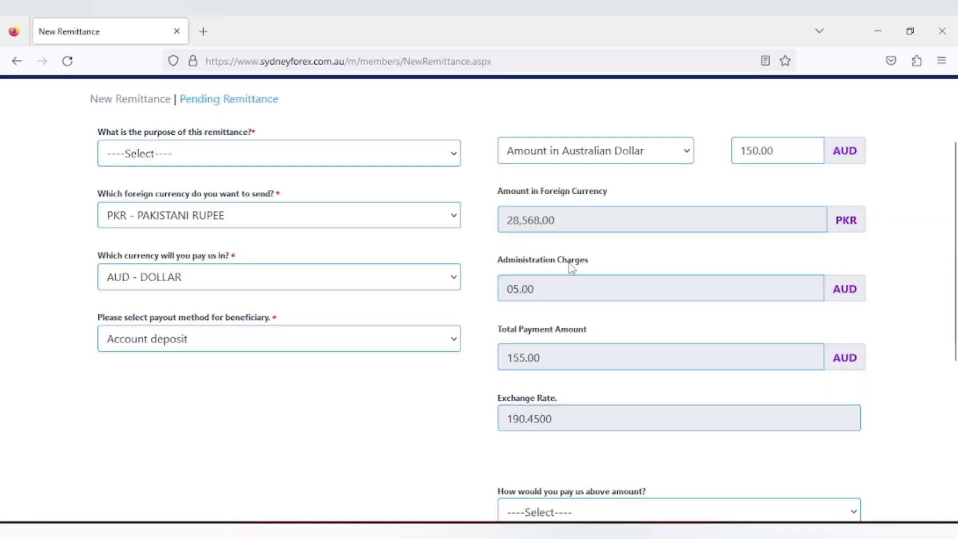
drag(776, 150, 708, 145)
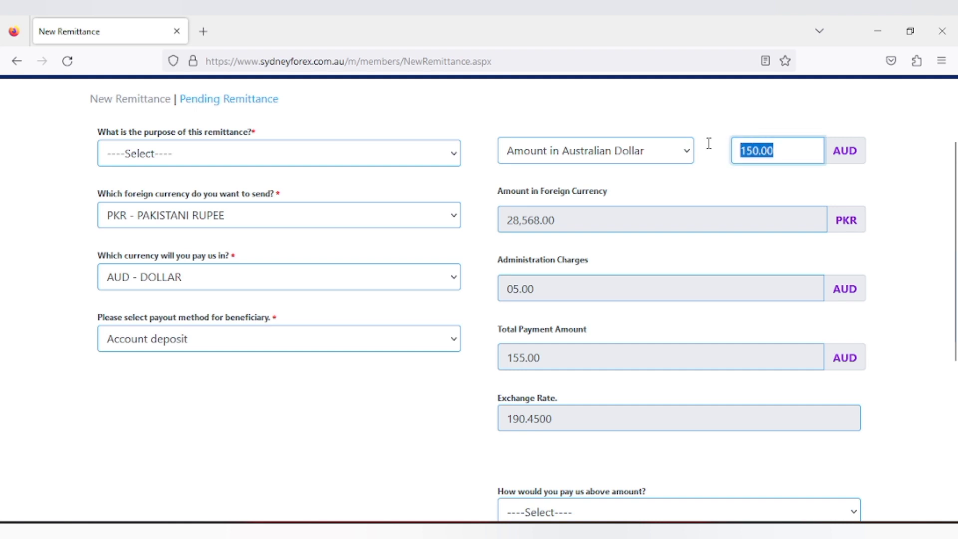
text(200)
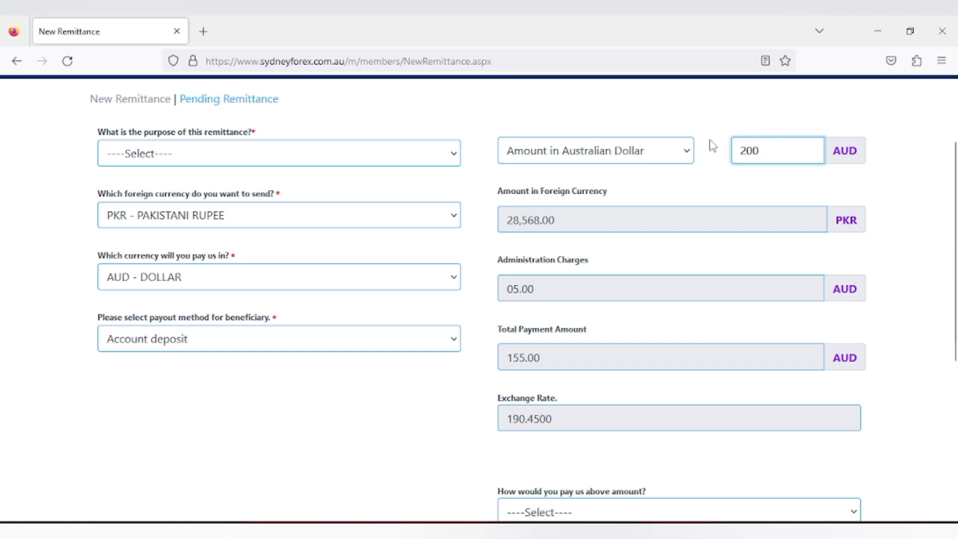
click(712, 146)
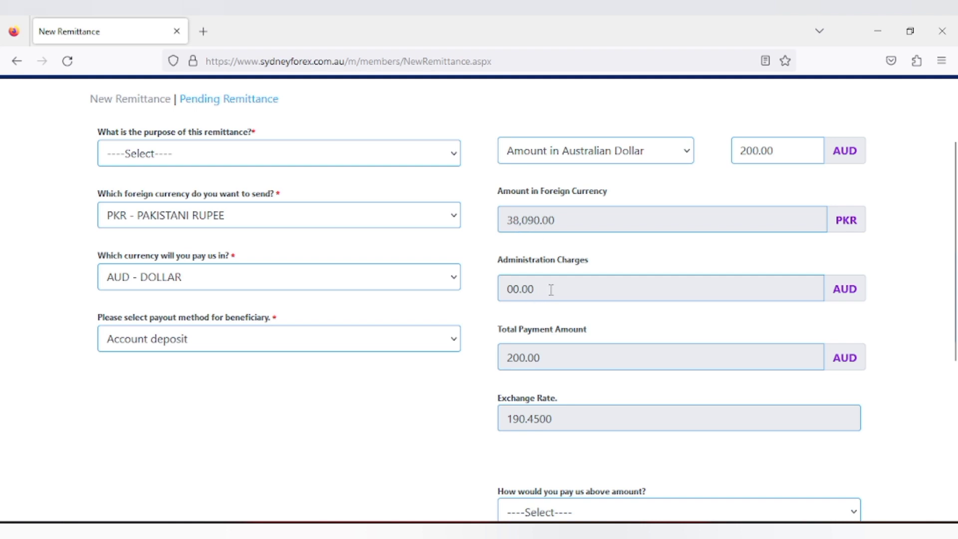
Step: Choose From My Personal Account as the payment source and close the unaccepted-funds notice
scroll(598, 382, down, 3)
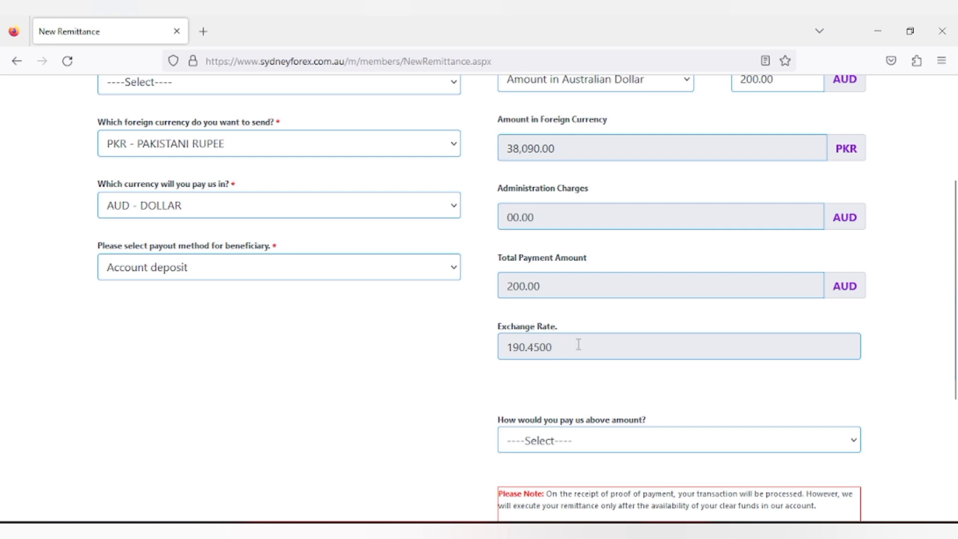
scroll(551, 374, down, 6)
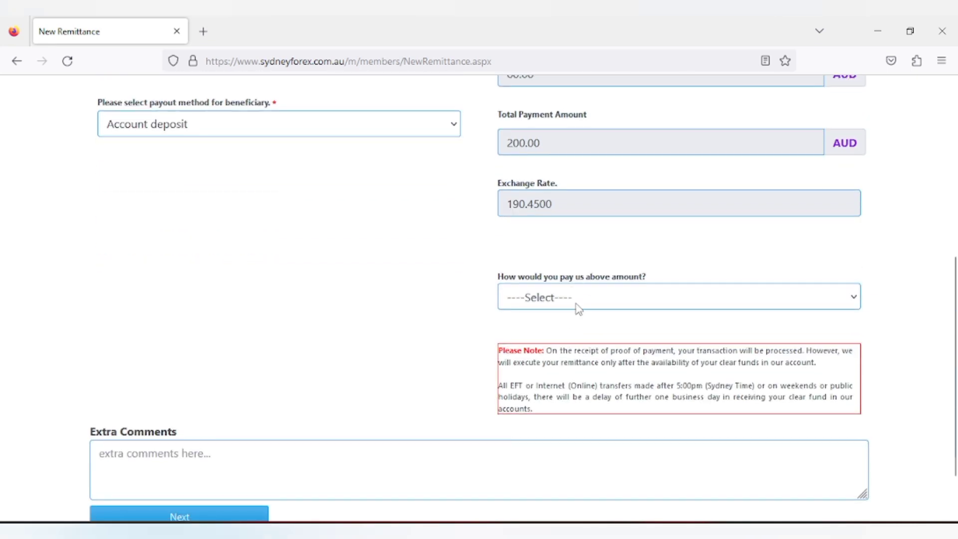
click(579, 304)
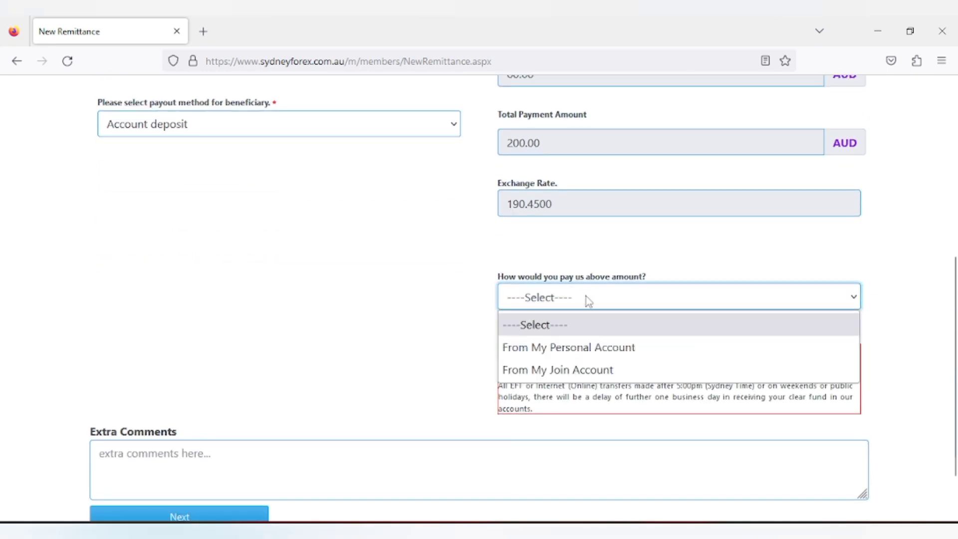
click(624, 347)
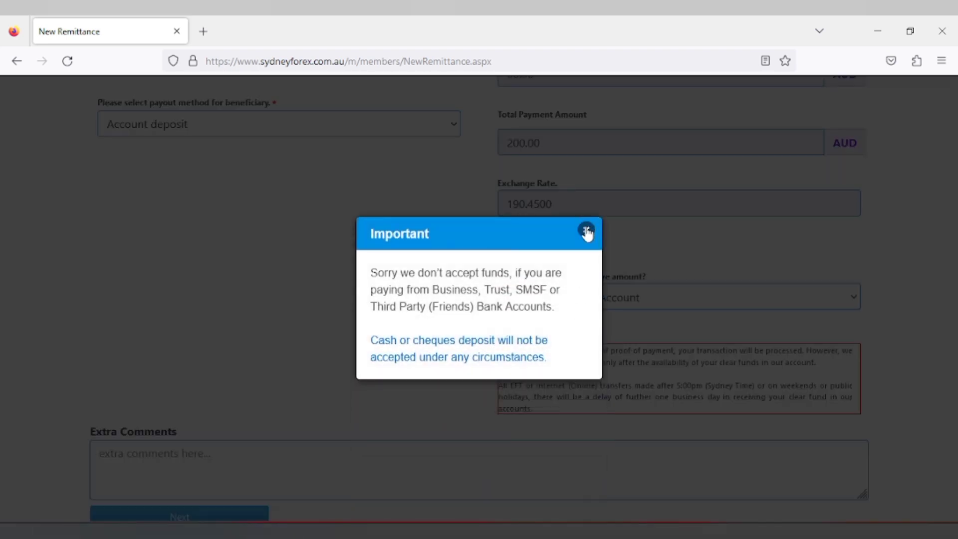
click(586, 241)
scroll(396, 312, up, 5)
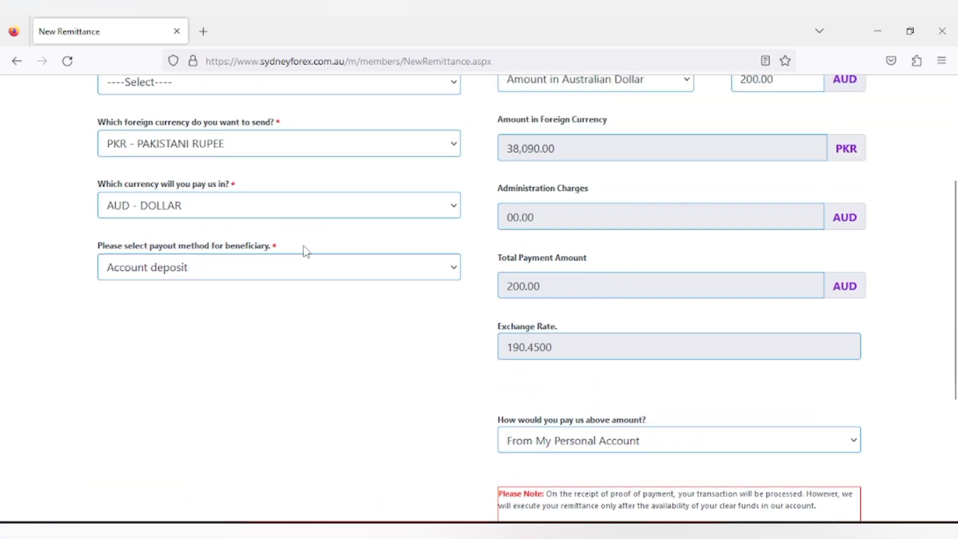
scroll(393, 392, down, 3)
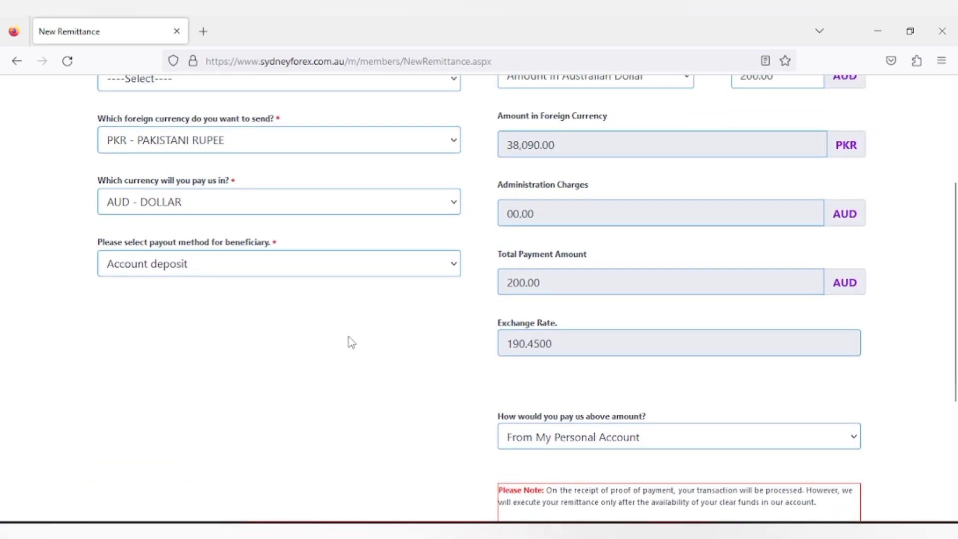
scroll(349, 341, up, 5)
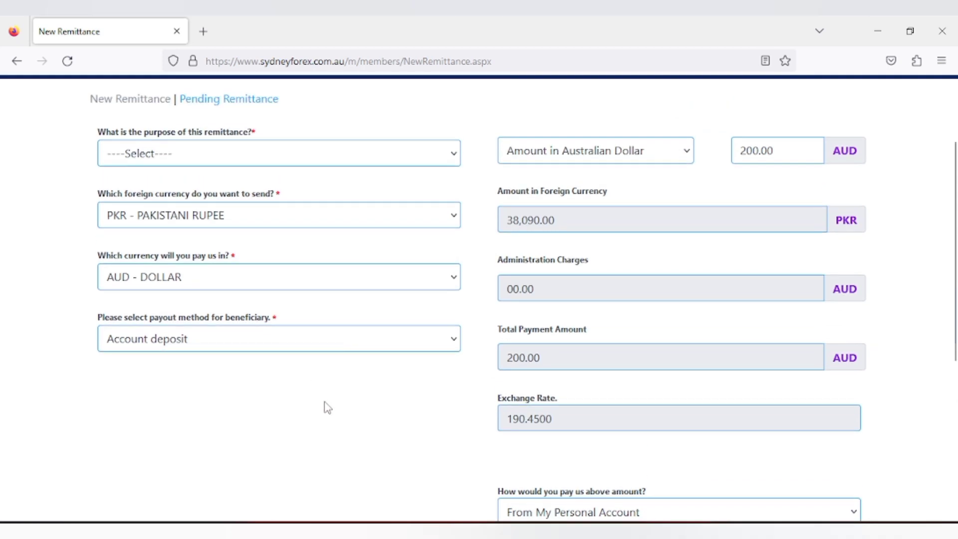
scroll(325, 408, up, 4)
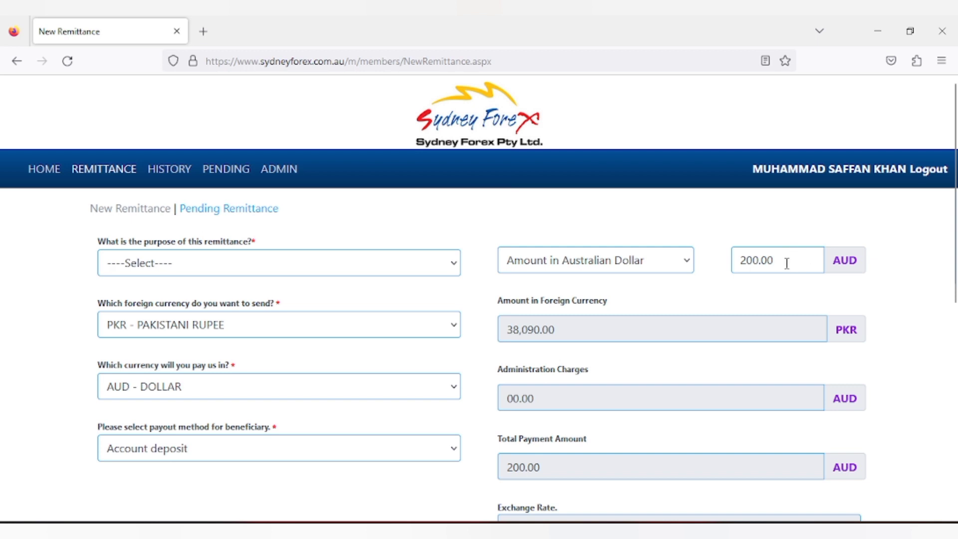
scroll(774, 272, down, 4)
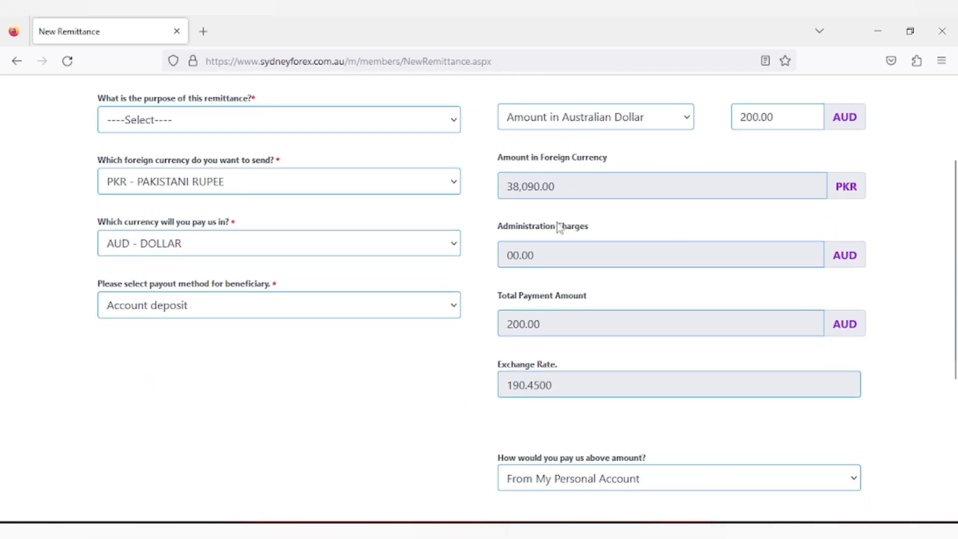
scroll(417, 363, up, 3)
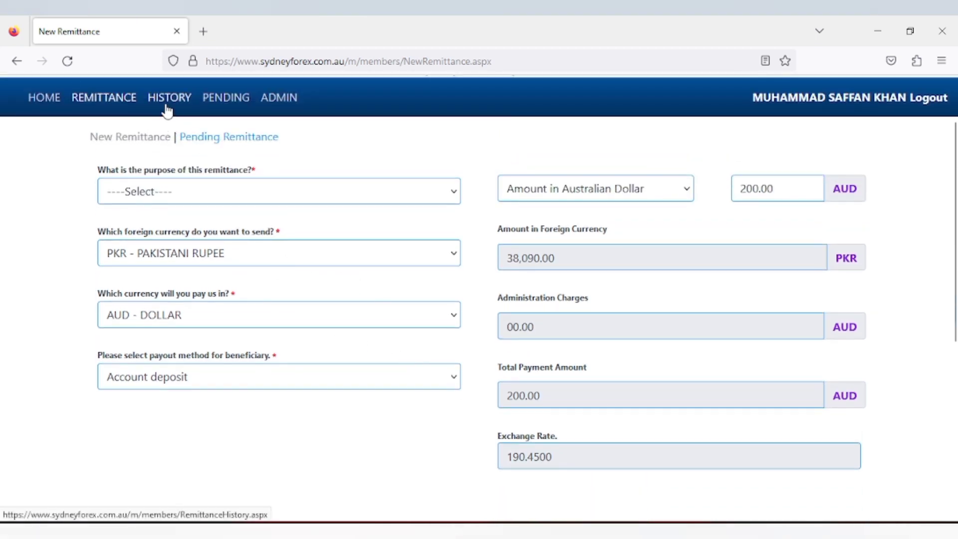
scroll(419, 298, down, 5)
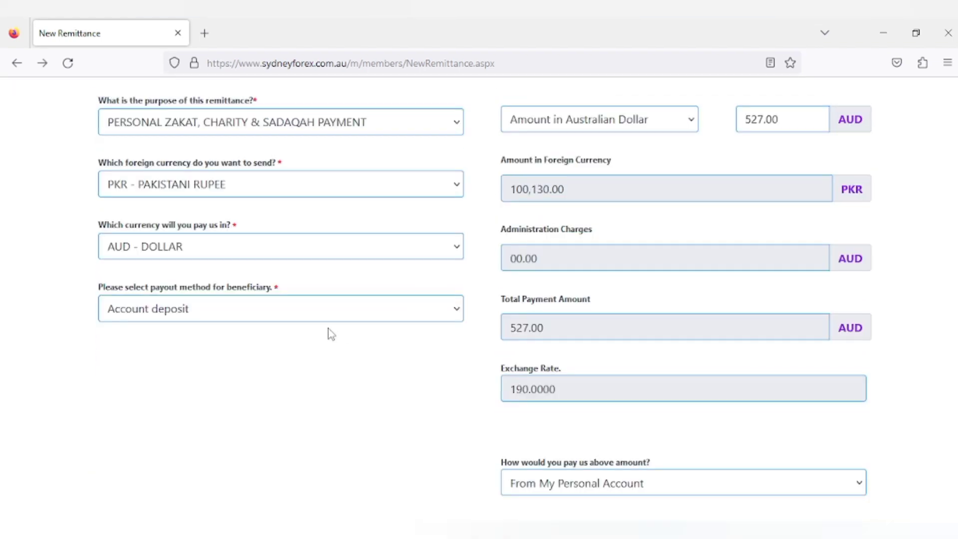
Step: Confirm the New Remittance form details to reach the Select Beneficiary page
scroll(348, 368, down, 4)
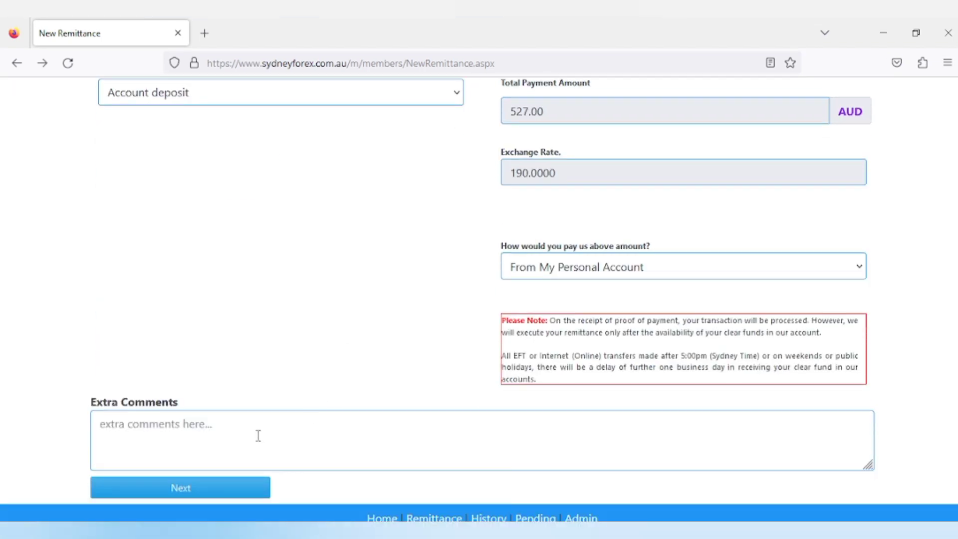
click(237, 485)
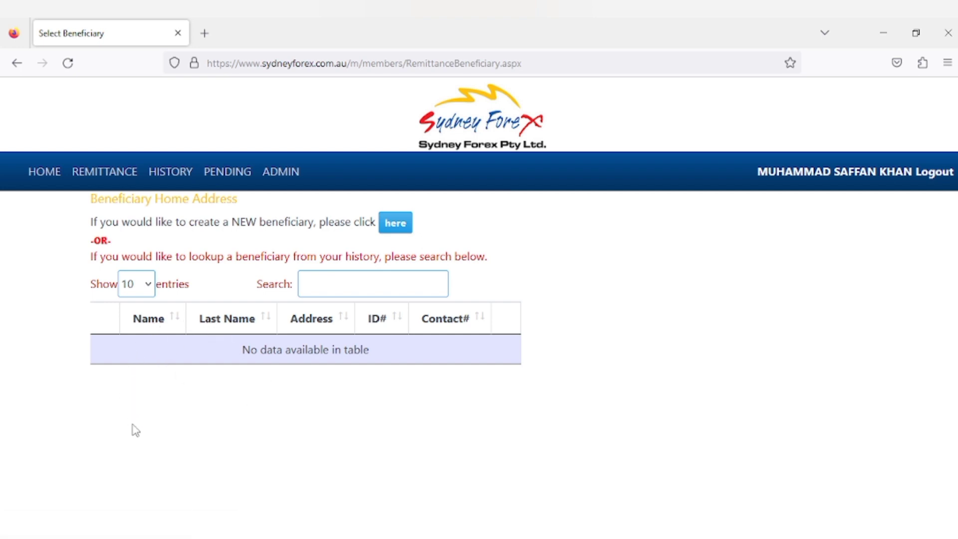
Step: Start a new beneficiary and look through its personal, contact and address sections
click(394, 229)
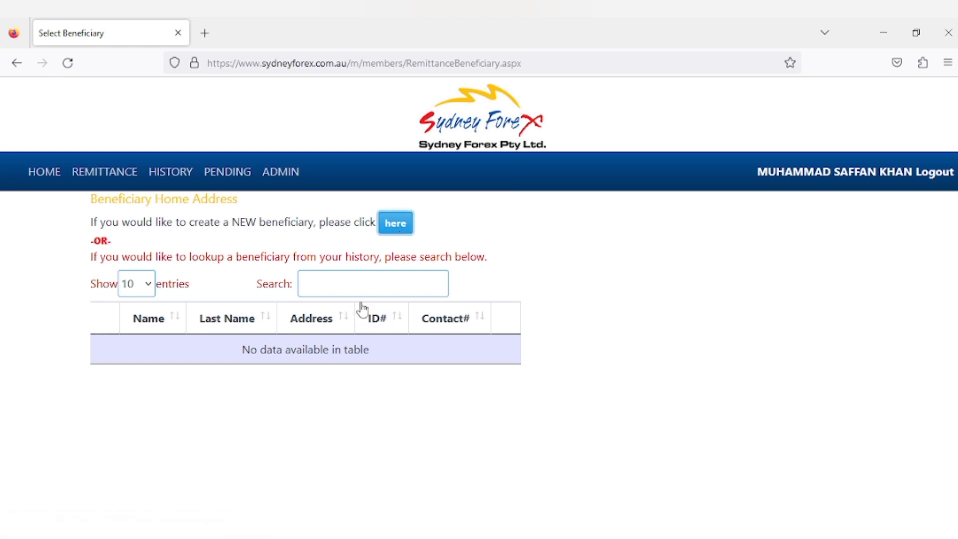
click(403, 233)
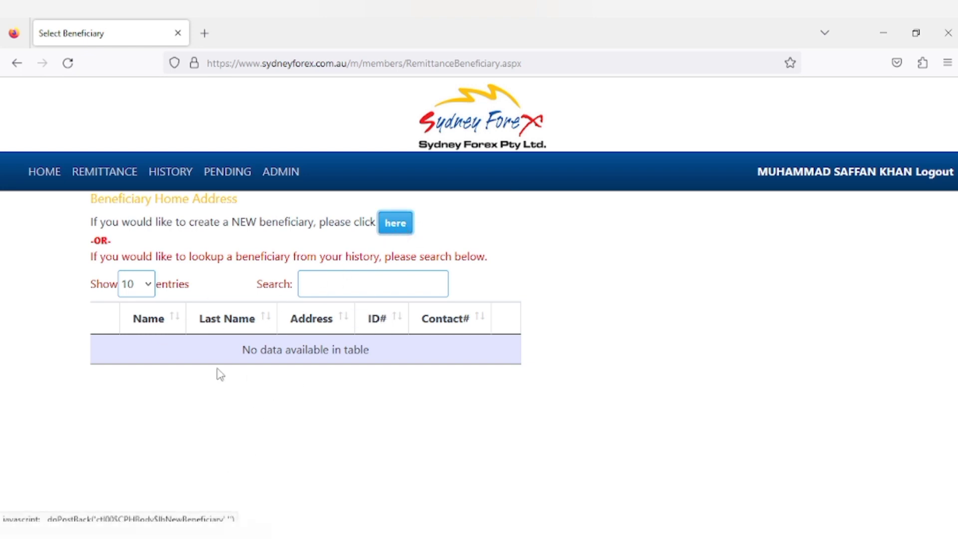
scroll(209, 375, up, 3)
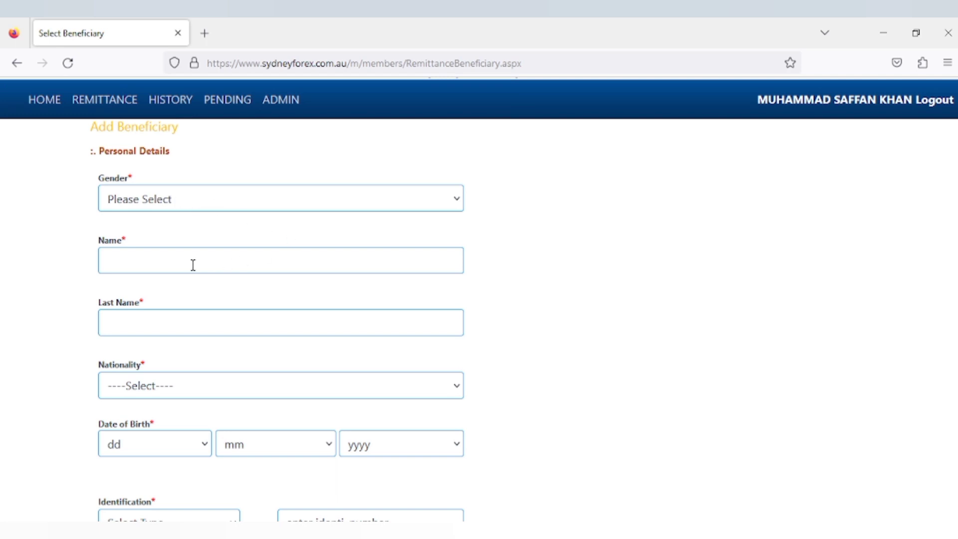
scroll(170, 244, down, 3)
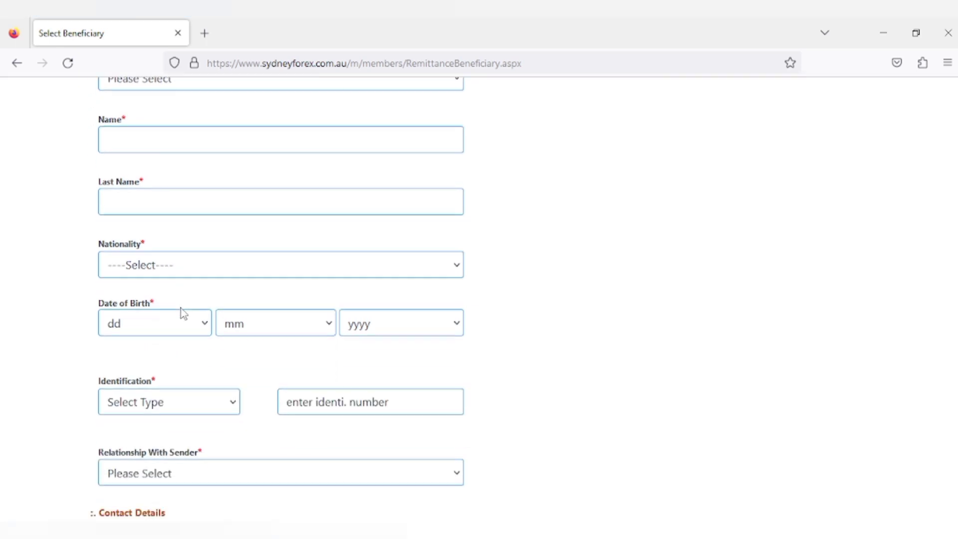
scroll(180, 310, down, 2)
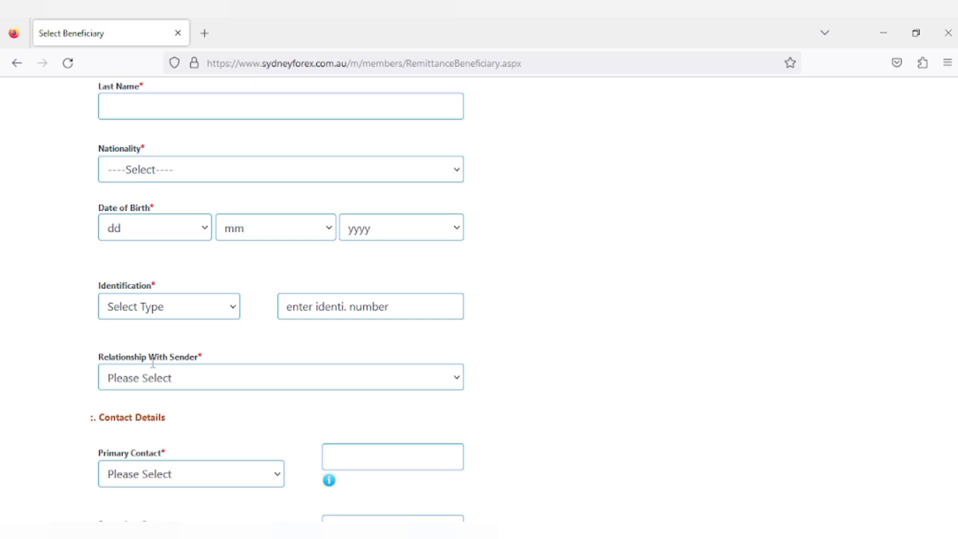
scroll(201, 412, down, 3)
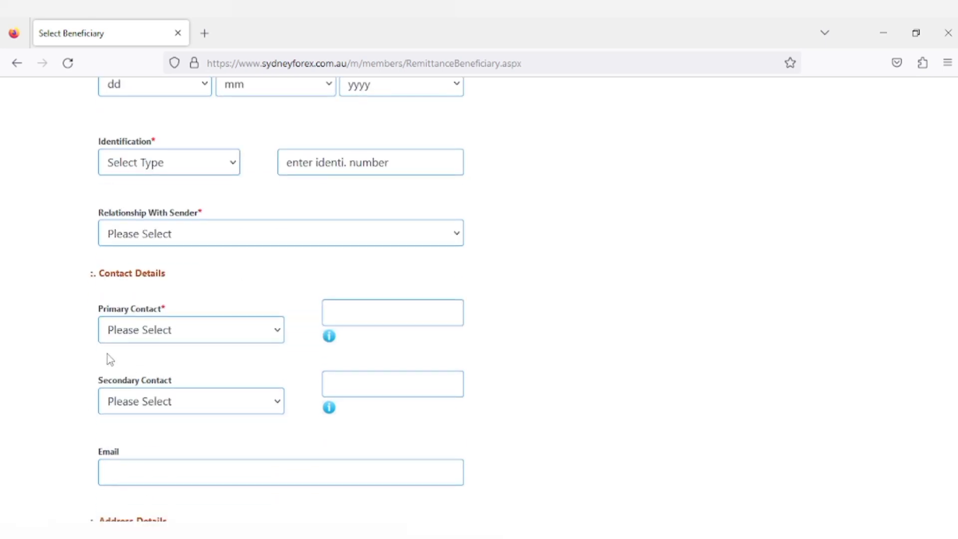
scroll(218, 459, down, 3)
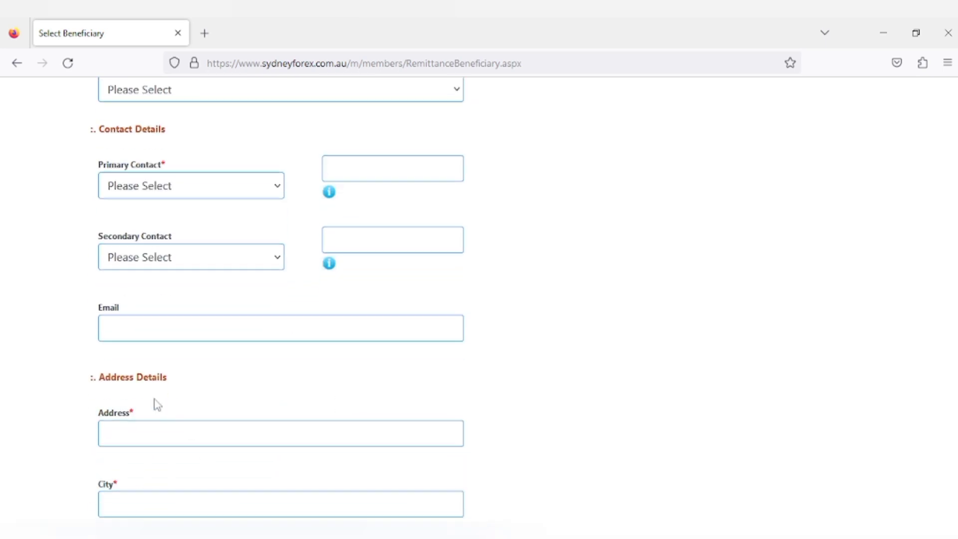
scroll(189, 464, down, 6)
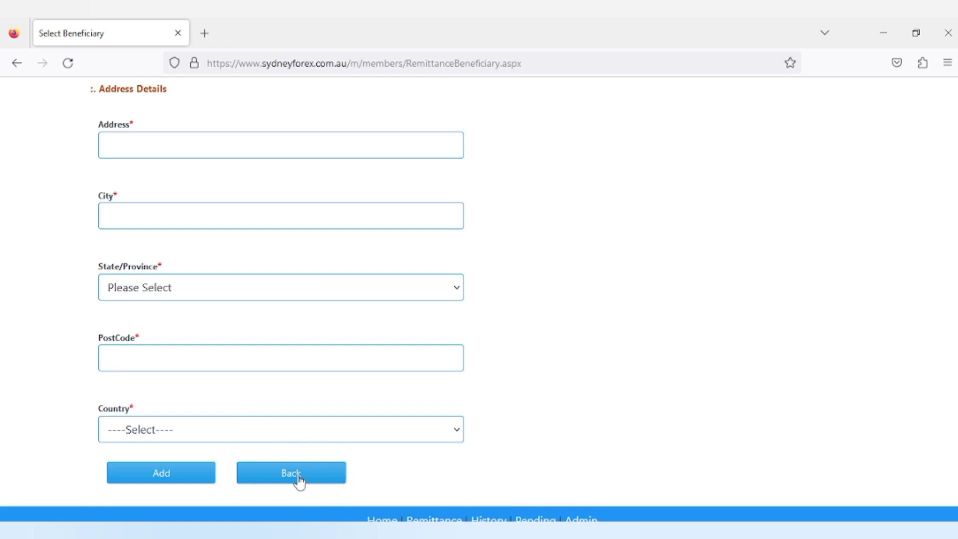
scroll(239, 481, up, 2)
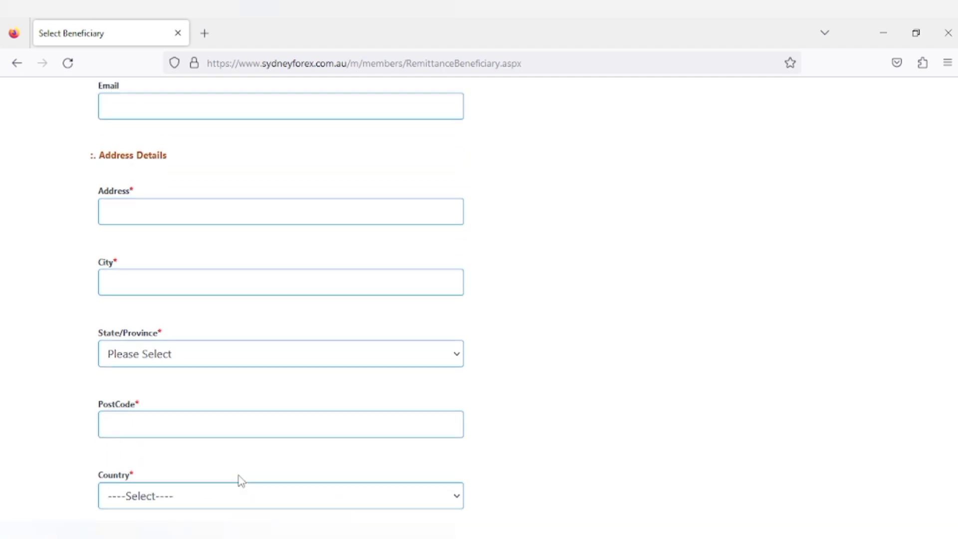
scroll(222, 464, down, 3)
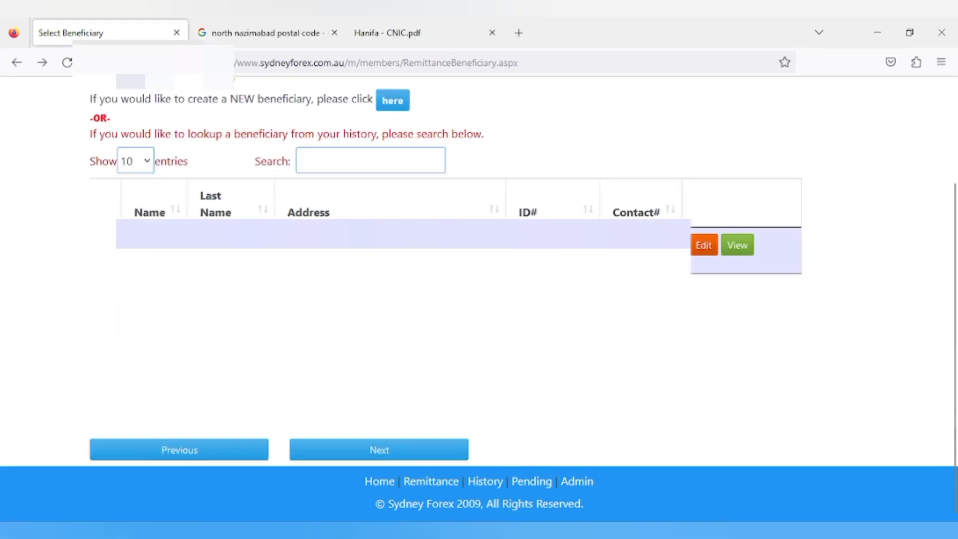
Step: Proceed with the newly listed beneficiary to the Select Bank Account page
scroll(479, 299, up, 2)
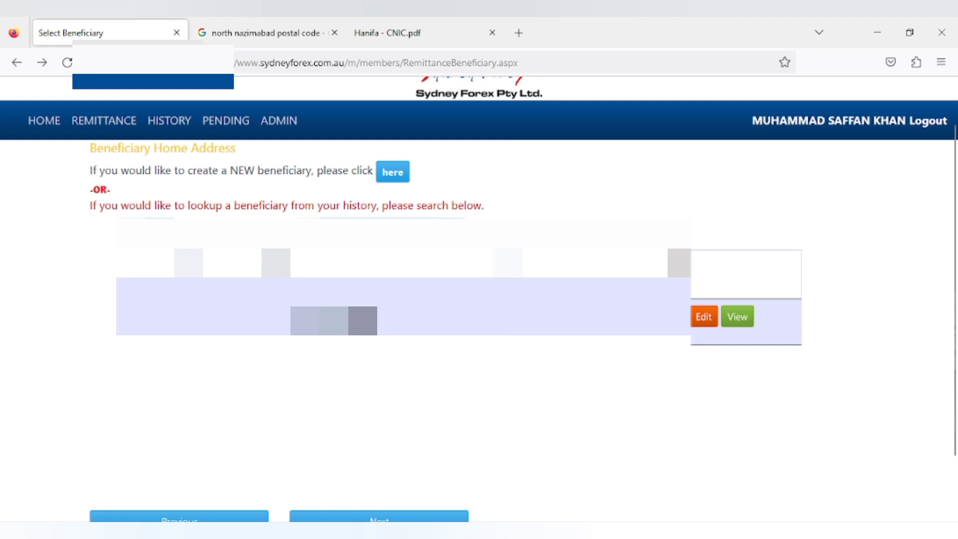
scroll(479, 299, down, 2)
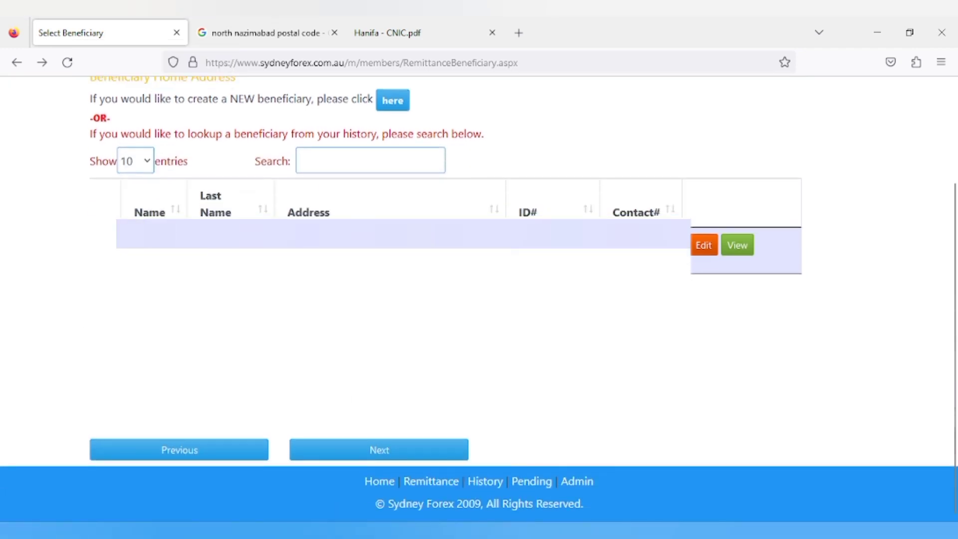
click(374, 450)
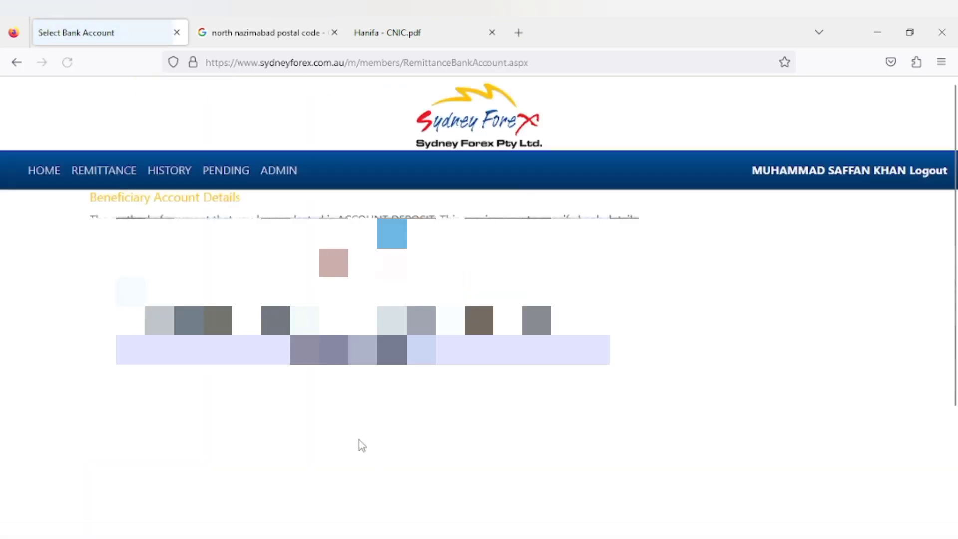
Step: Start adding the beneficiary's bank details and scroll through the Select Bank Account form
click(381, 243)
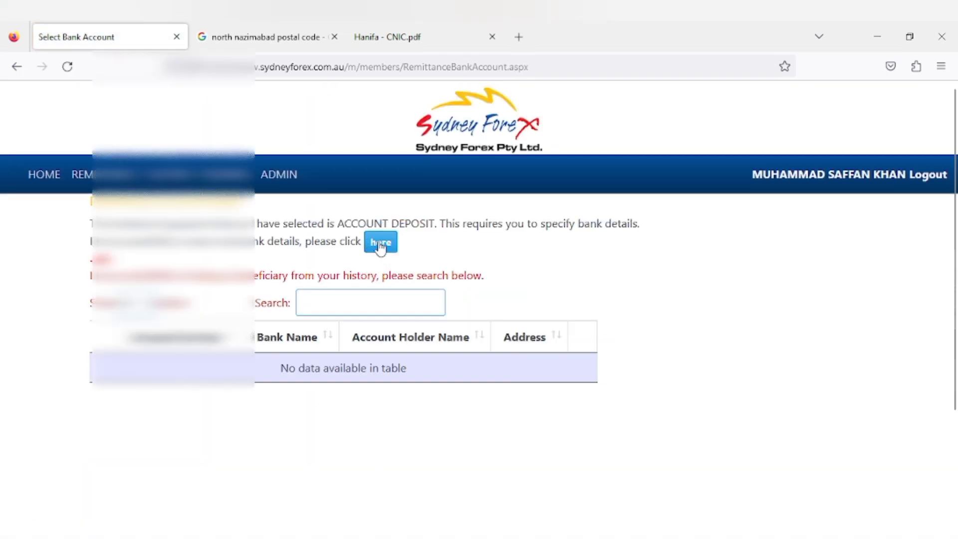
scroll(479, 299, down, 5)
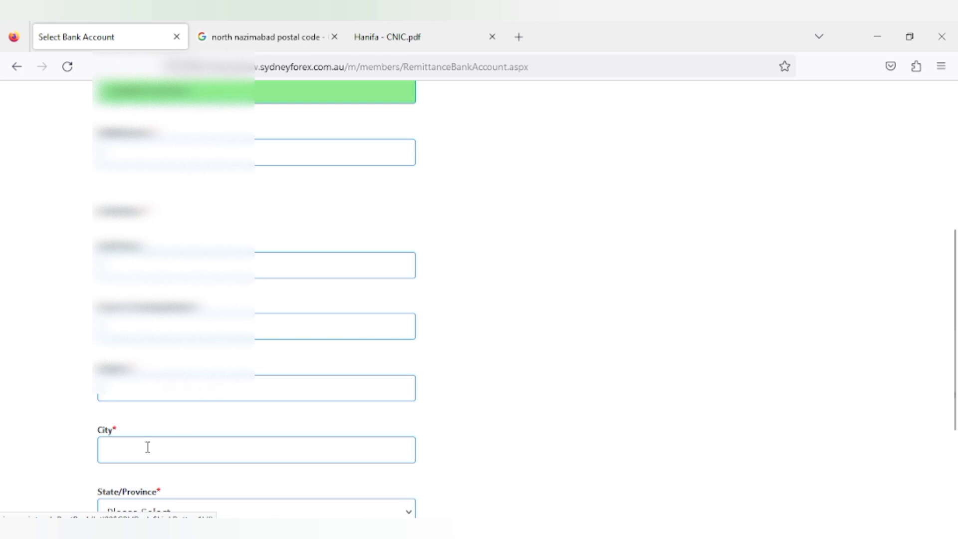
scroll(139, 454, down, 3)
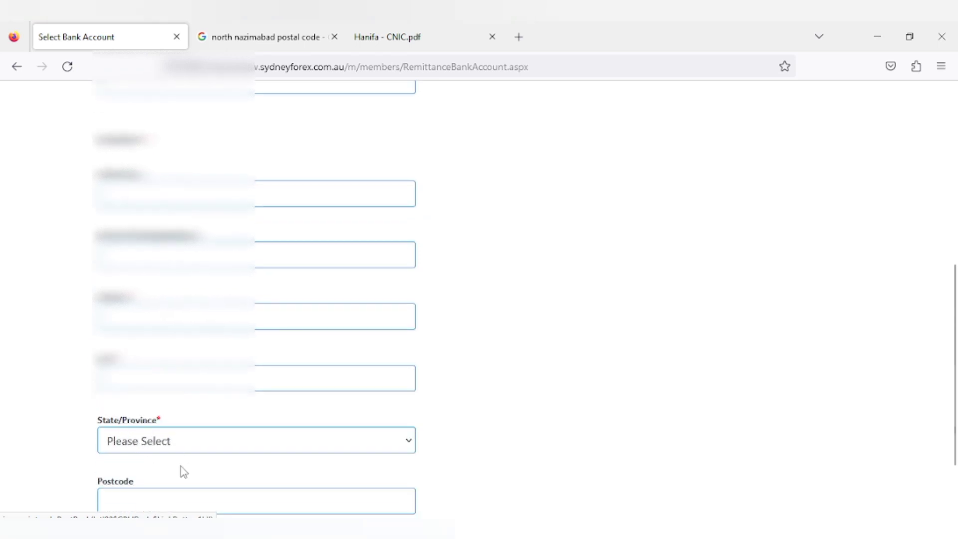
scroll(185, 469, down, 3)
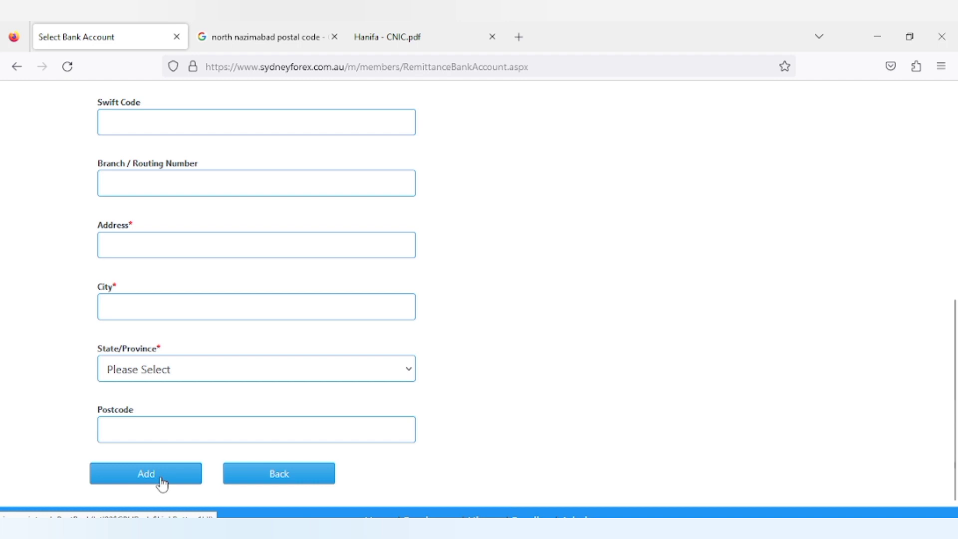
scroll(176, 440, up, 5)
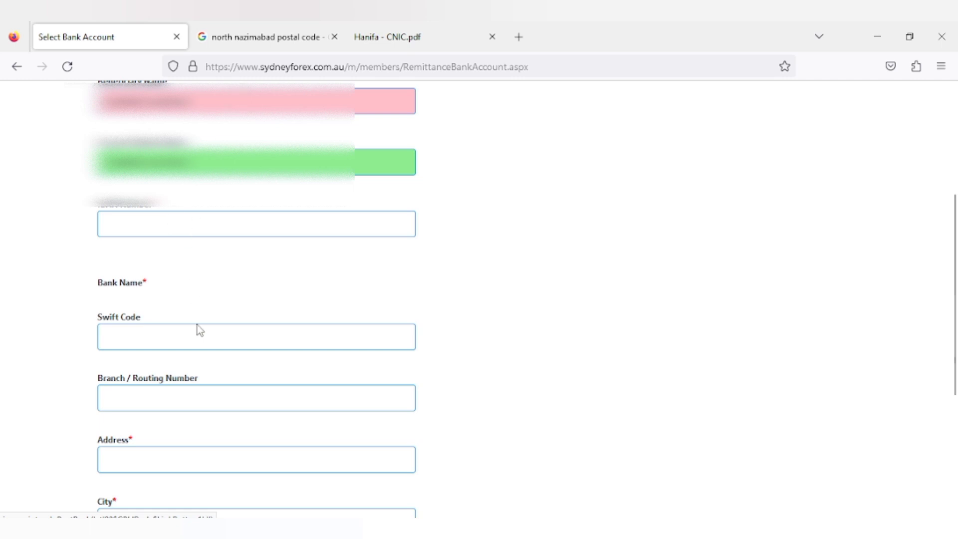
scroll(207, 384, down, 5)
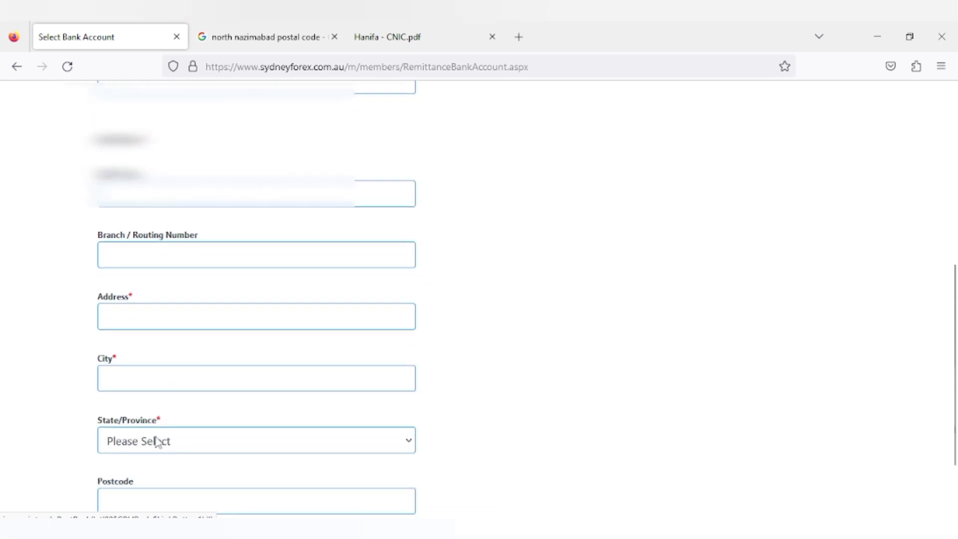
scroll(147, 433, down, 2)
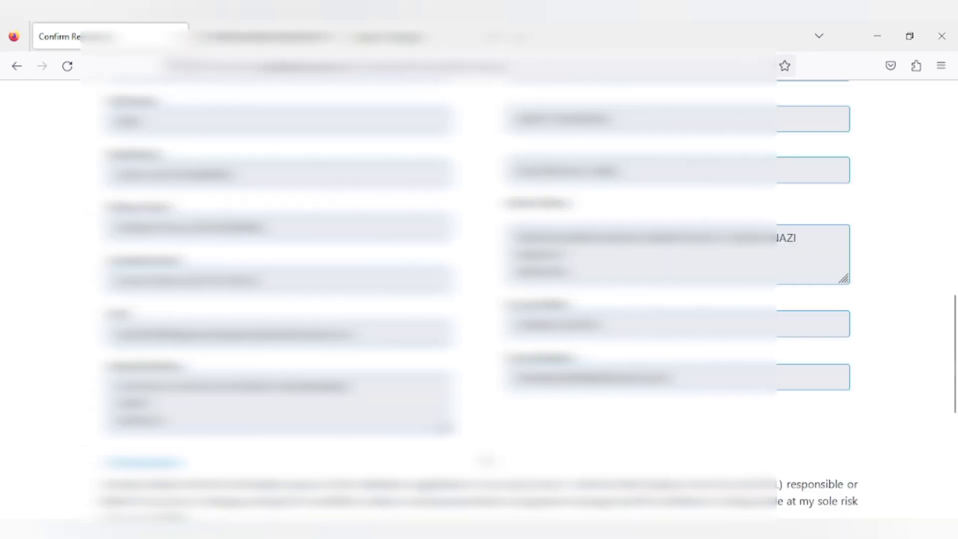
scroll(479, 299, down, 8)
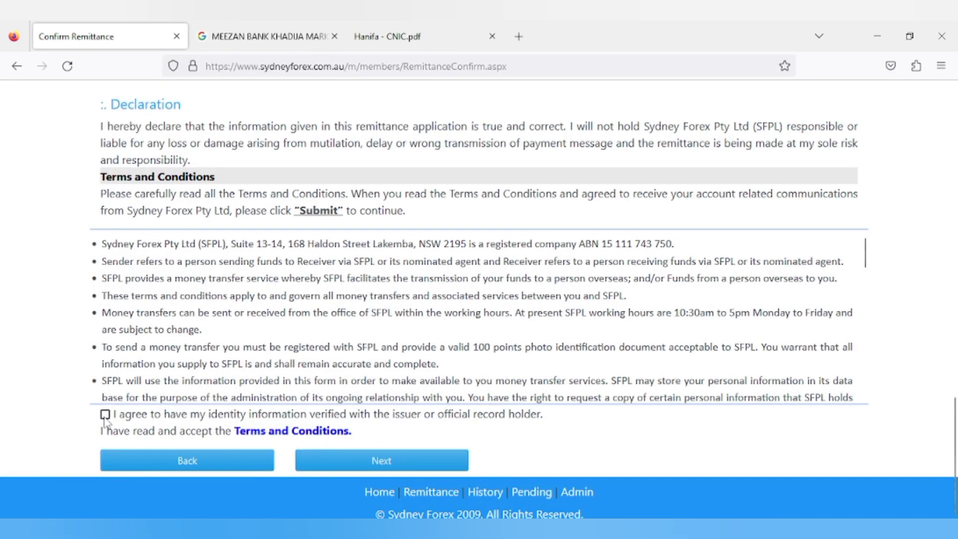
Step: Accept identity verification and submit the confirmed remittance
click(105, 415)
click(375, 460)
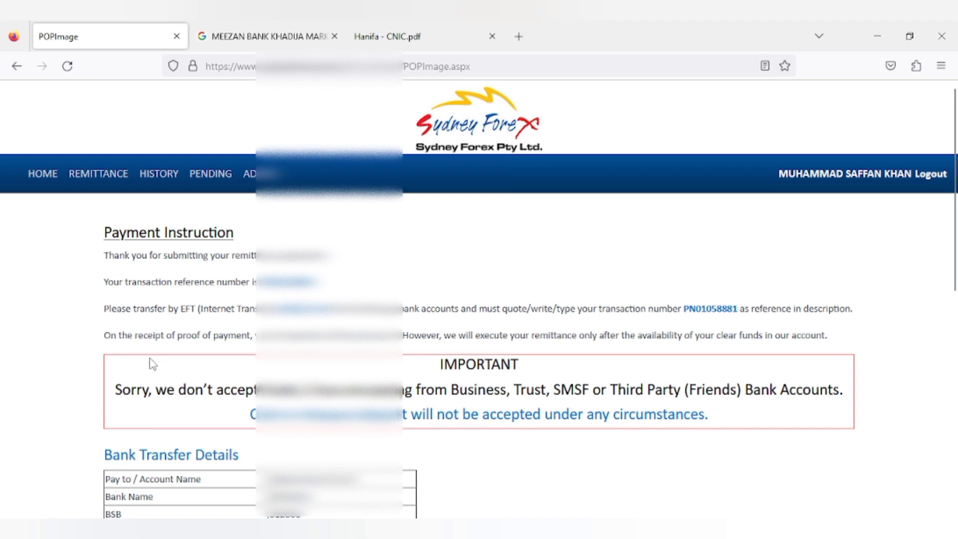
Step: Attach 'WhatsApp Image 2023-04-02 at 10.45.16 PM' from Downloads as the proof-of-payment file
scroll(152, 363, down, 2)
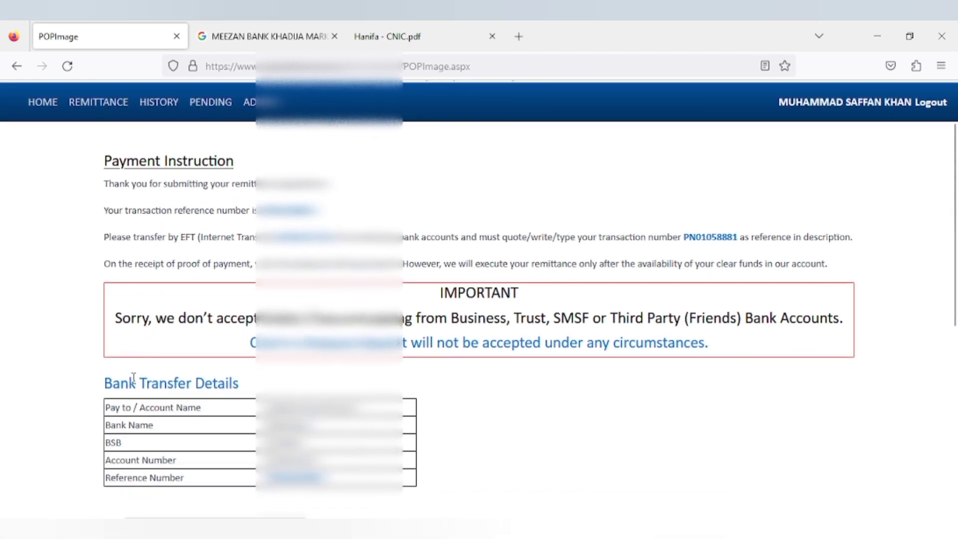
scroll(136, 387, down, 4)
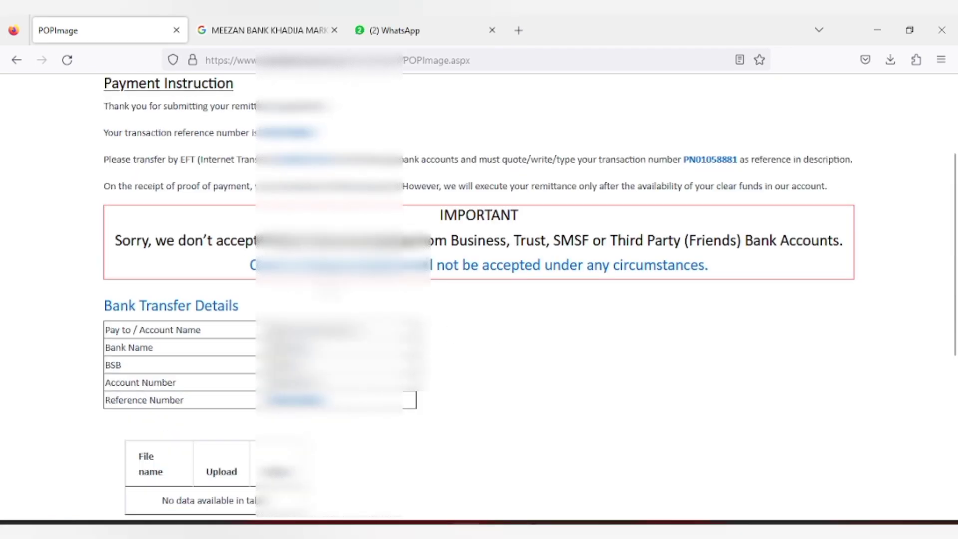
scroll(479, 299, up, 3)
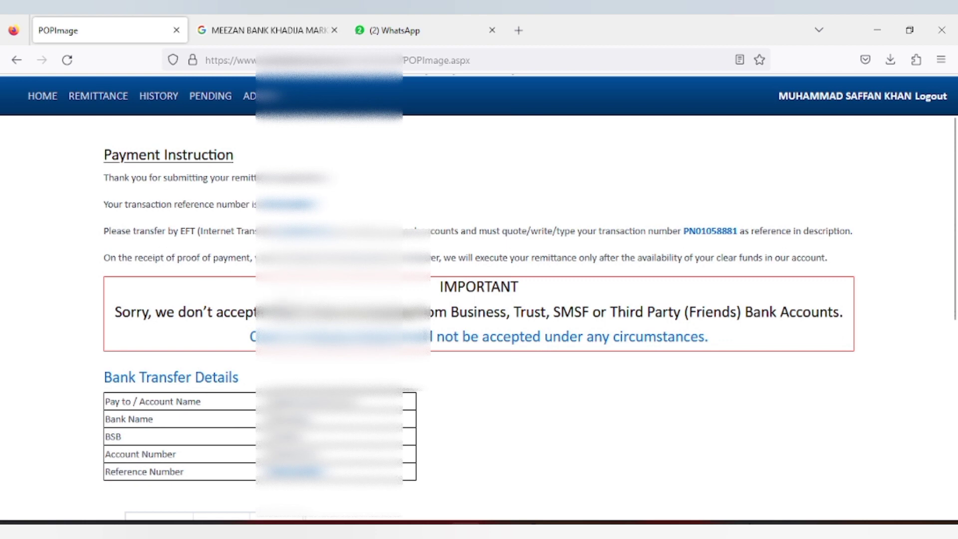
scroll(269, 298, down, 3)
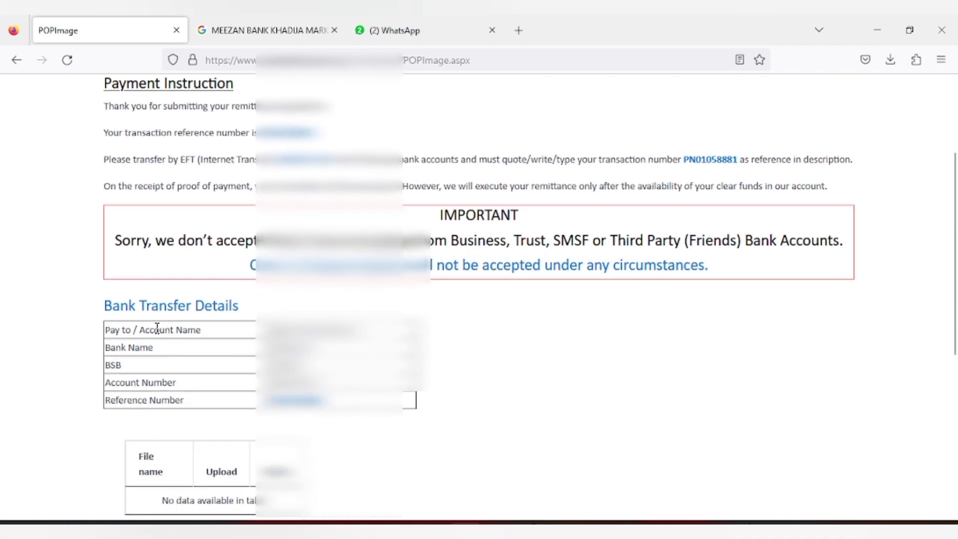
scroll(175, 358, down, 3)
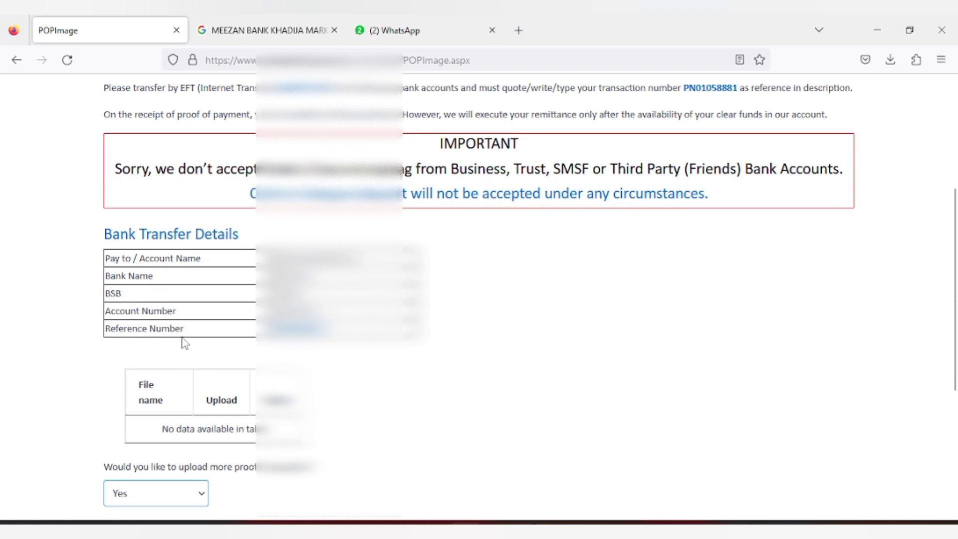
scroll(184, 342, down, 3)
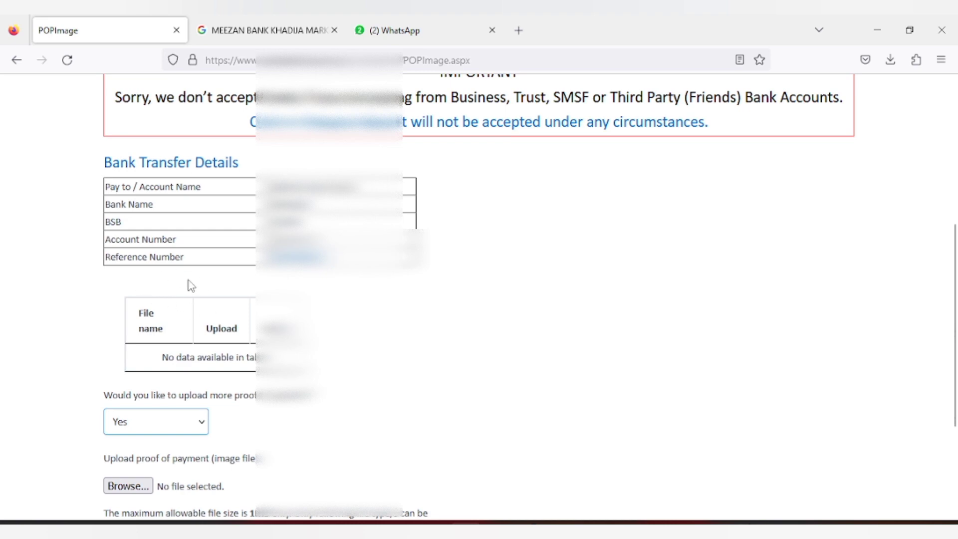
scroll(197, 360, down, 3)
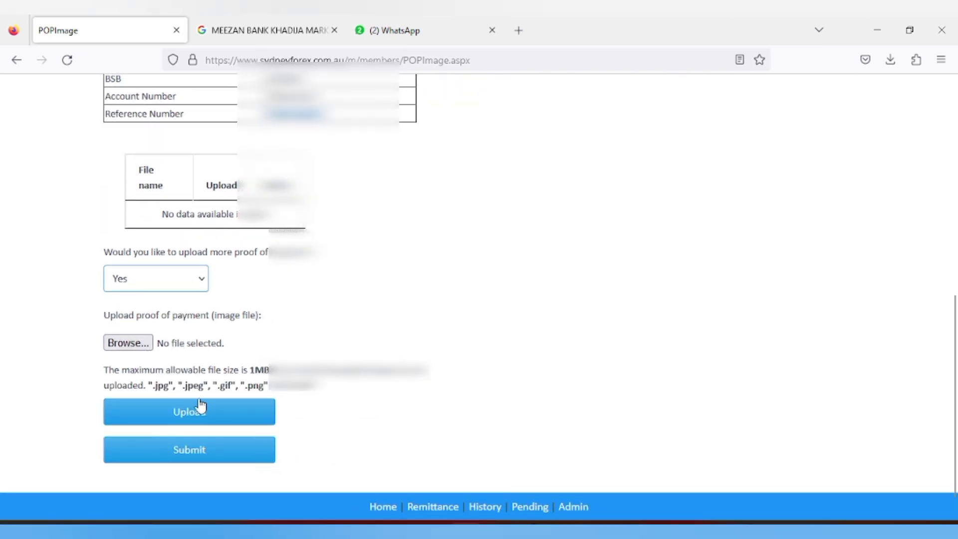
click(128, 342)
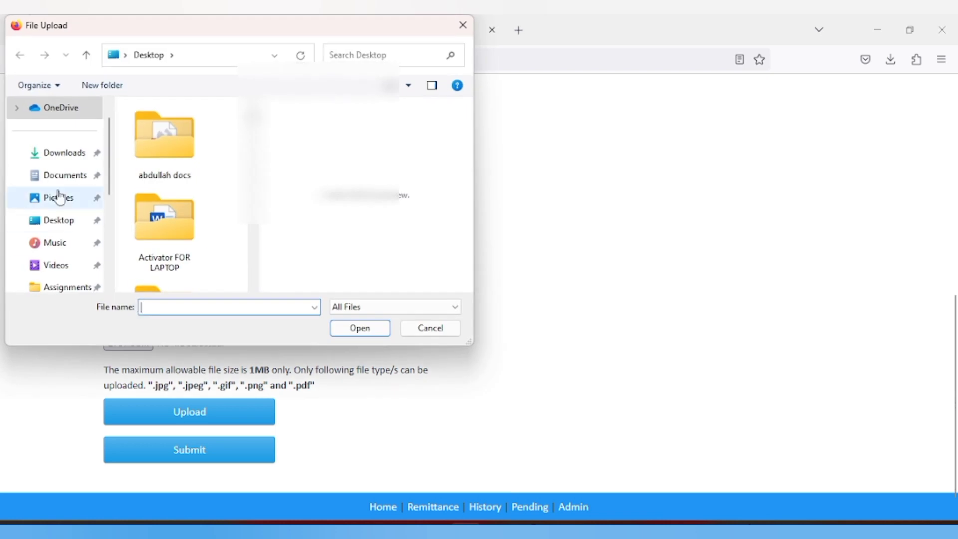
click(75, 154)
click(145, 148)
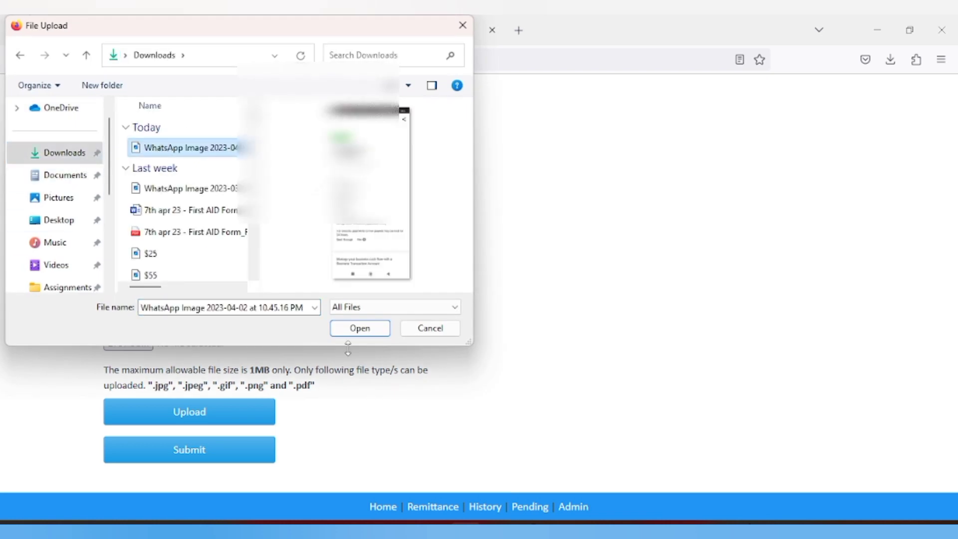
click(354, 330)
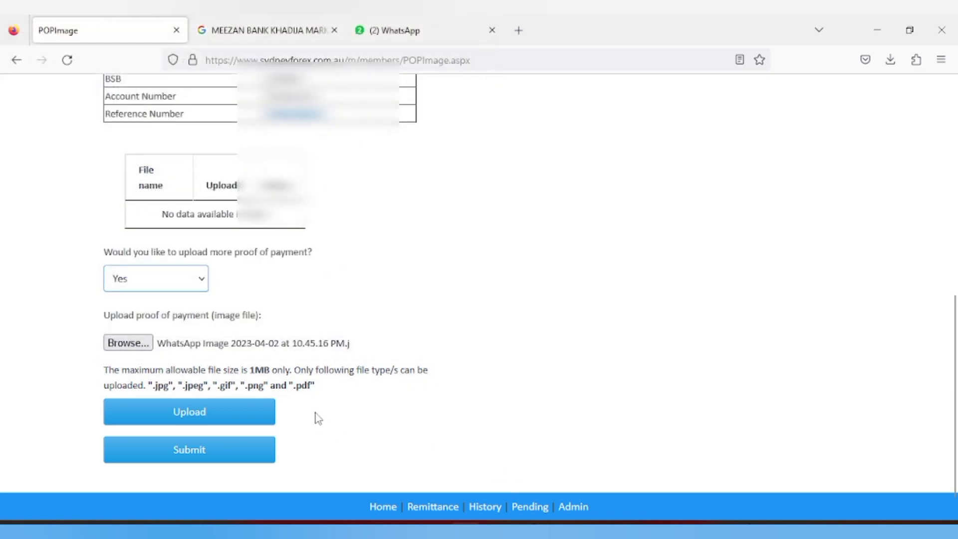
Step: Set 'Would you like to upload more proof of payment?' to No
scroll(357, 394, up, 3)
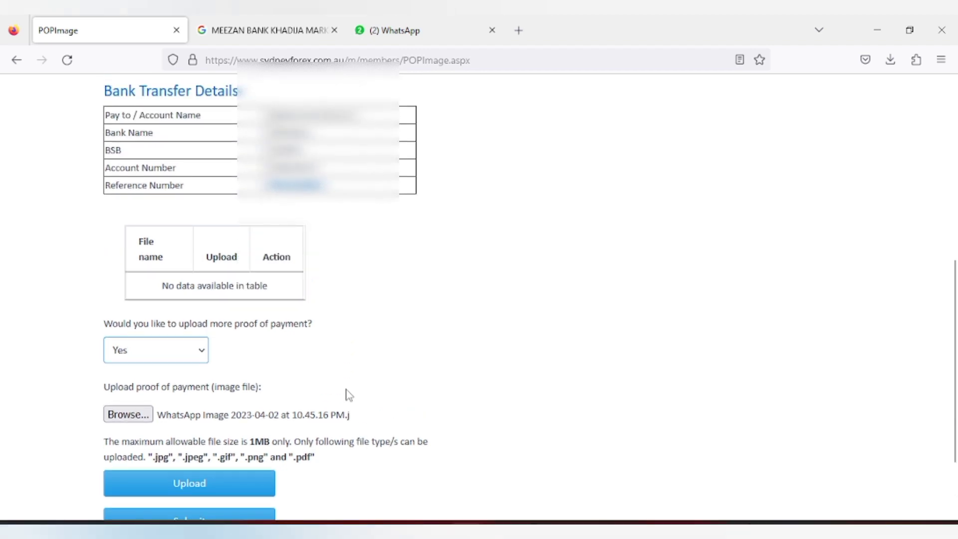
scroll(349, 395, up, 3)
scroll(340, 388, up, 5)
scroll(340, 387, down, 5)
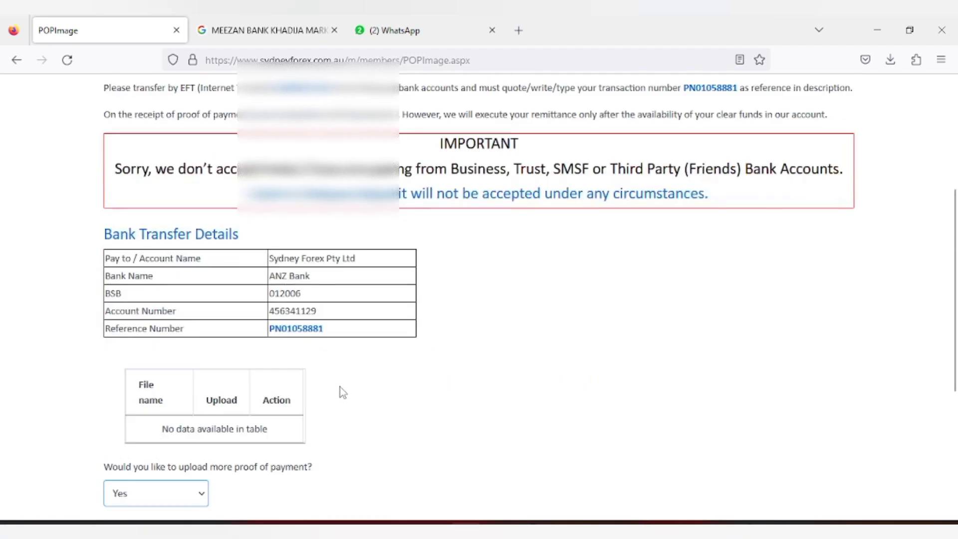
scroll(342, 392, down, 4)
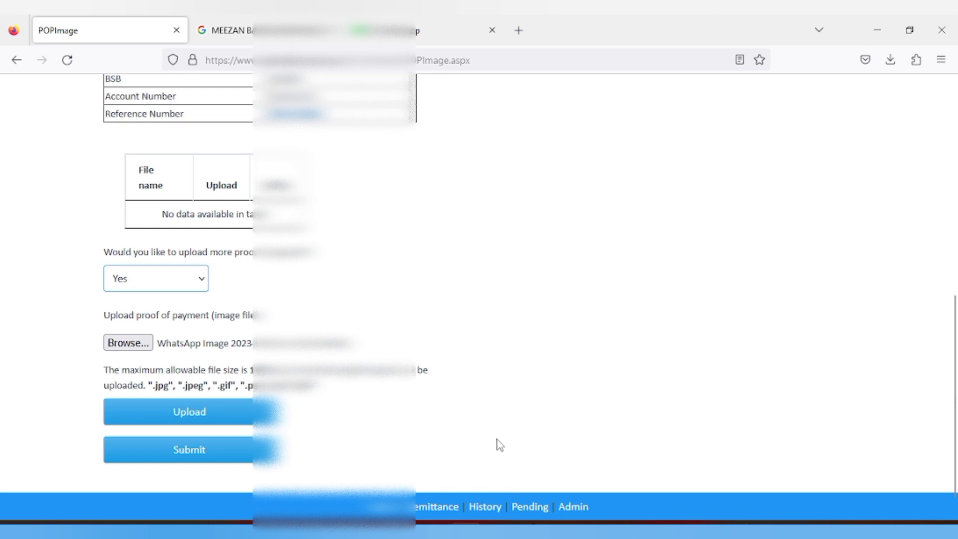
scroll(500, 444, up, 3)
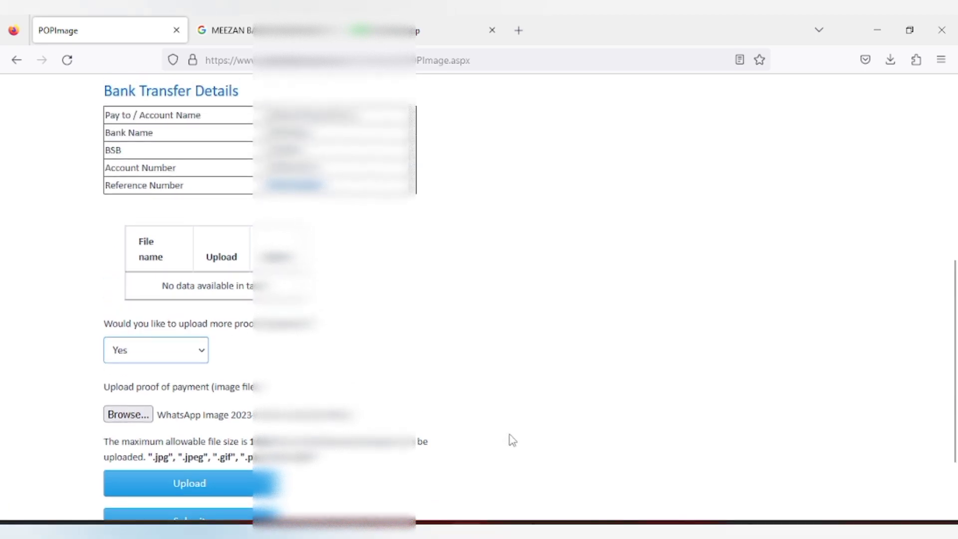
key(Down)
scroll(528, 419, up, 10)
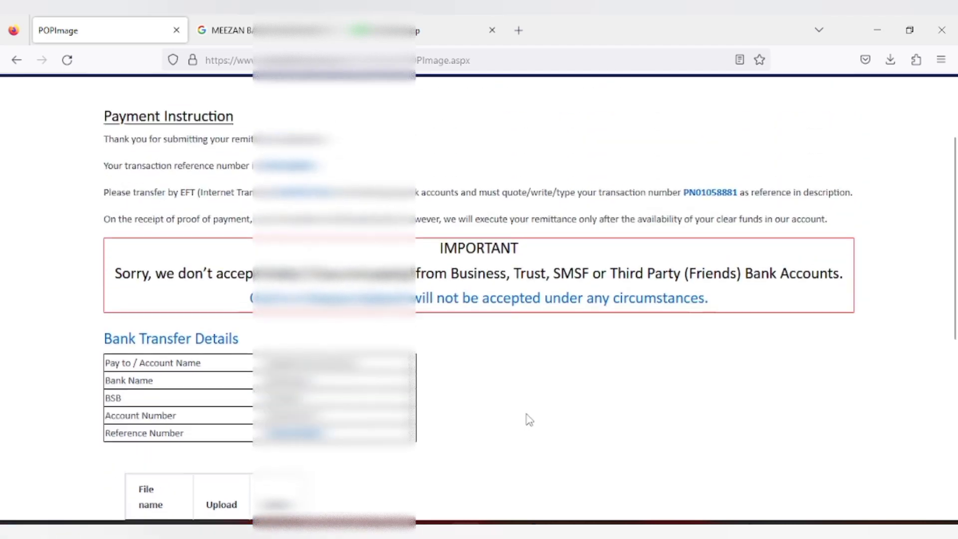
scroll(529, 419, up, 3)
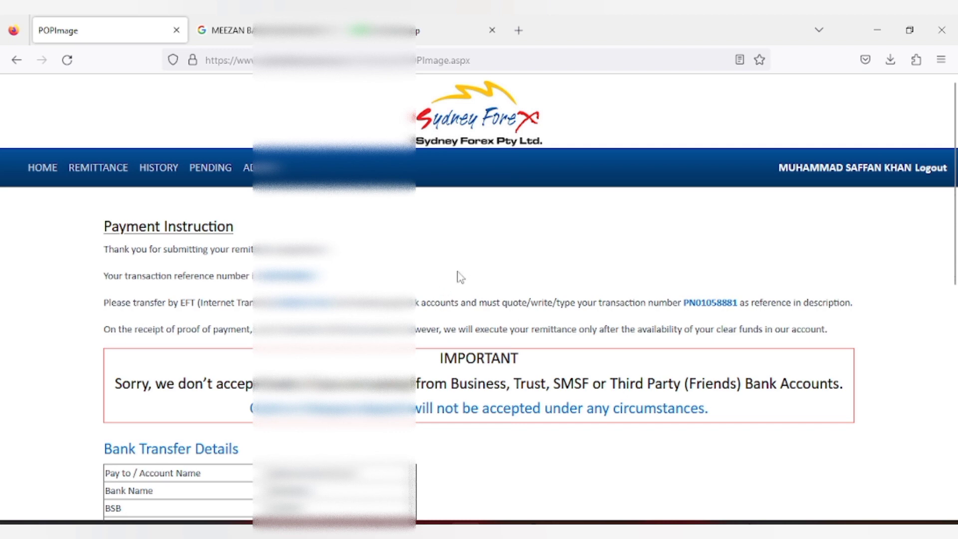
scroll(457, 273, down, 3)
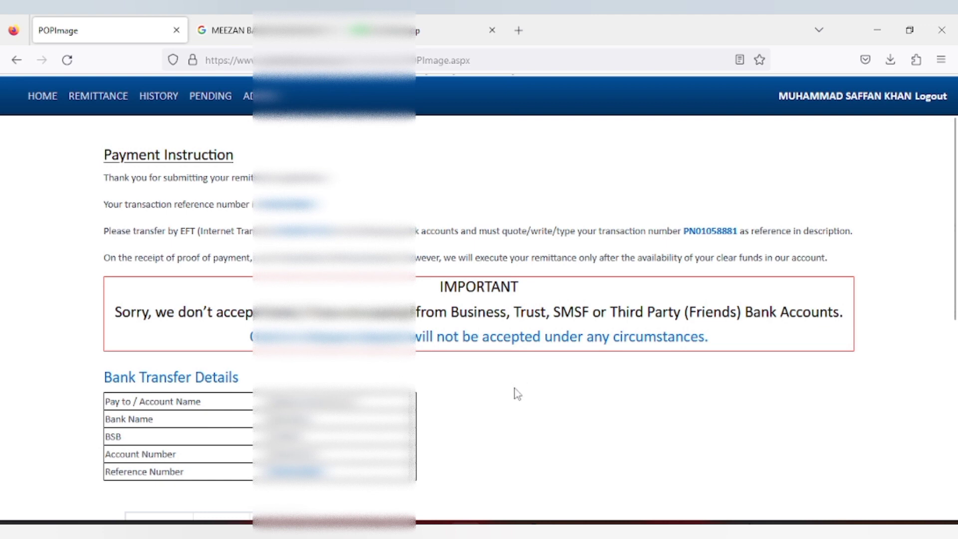
scroll(504, 384, down, 3)
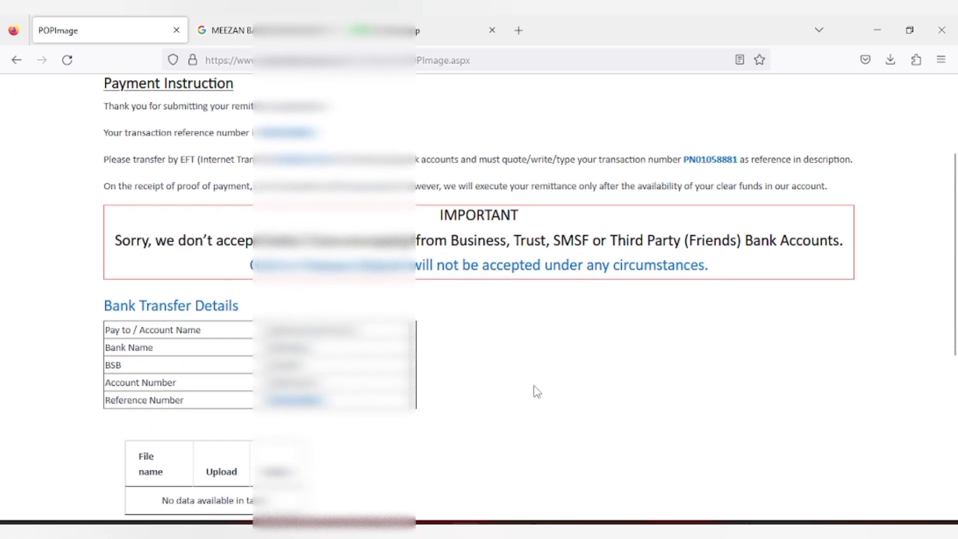